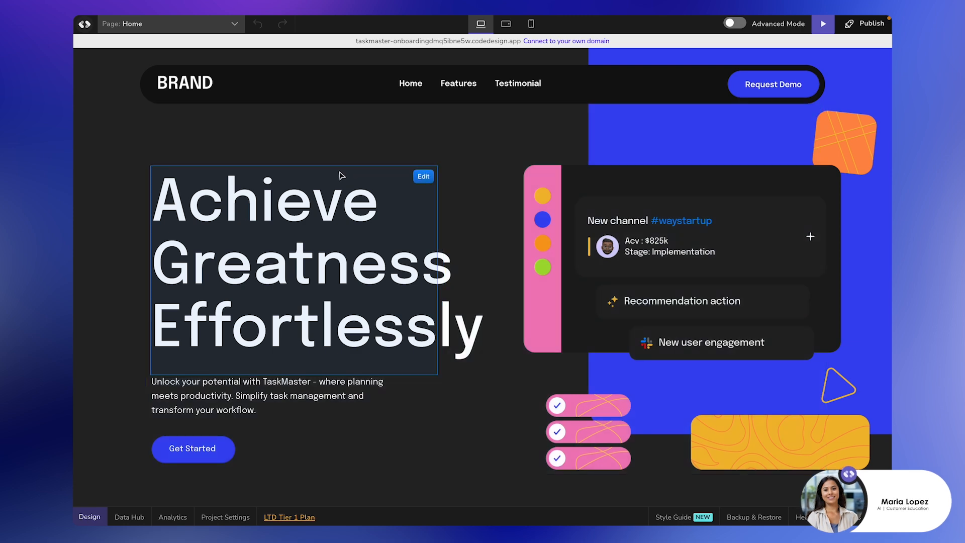
# Scroll the TaskMaster Home page down to the Connect With Us registration form.
pyautogui.scroll(-2, 342, 175)
pyautogui.scroll(2, 342, 176)
pyautogui.scroll(-18, 342, 176)
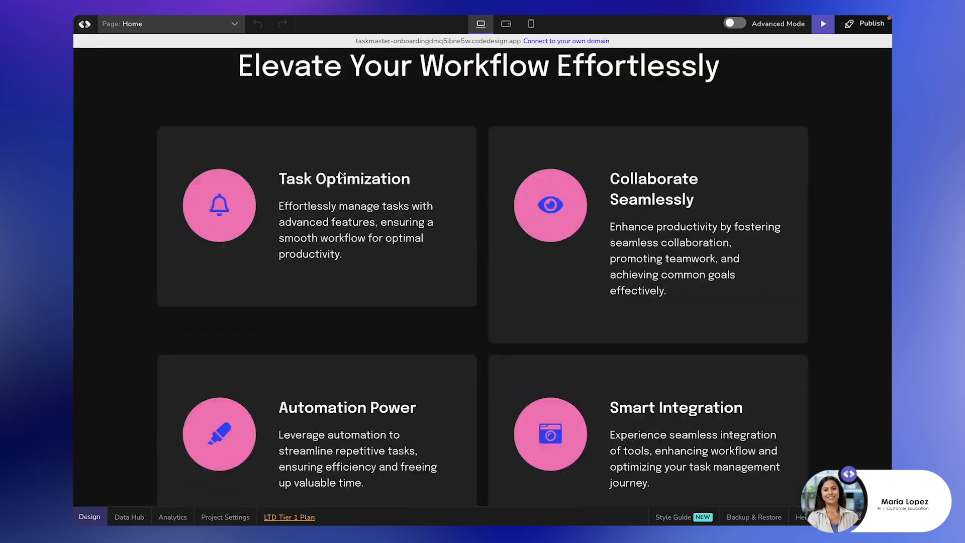
pyautogui.scroll(-15, 340, 174)
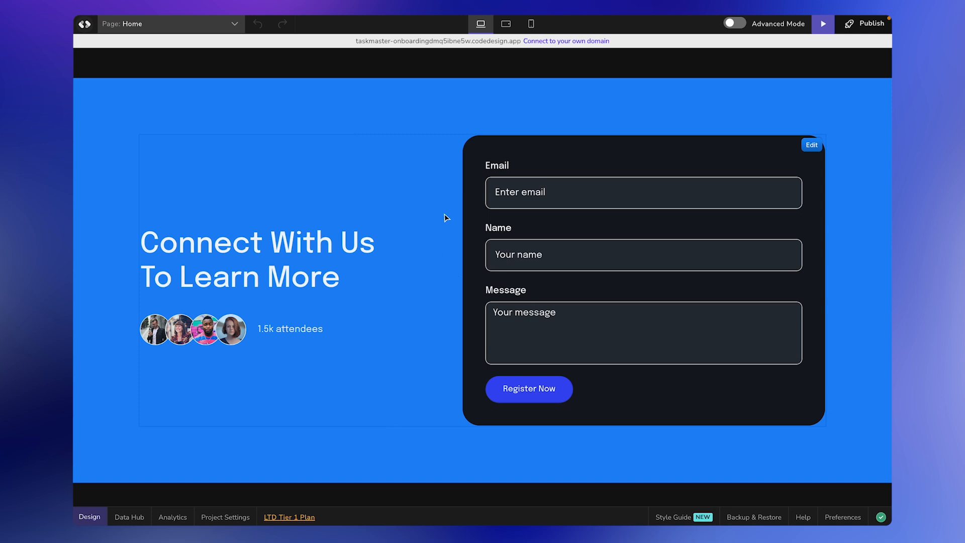
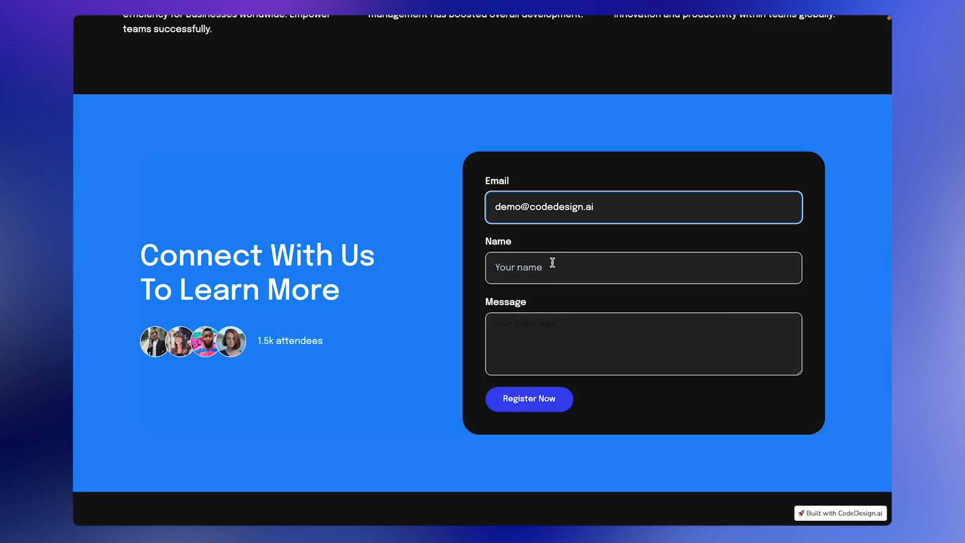
# Submit the form with a demo email, a demo name and message 'Hey !', then open the submissions table.
pyautogui.click(553, 263)
pyautogui.write('demo A1')
pyautogui.click(527, 324)
pyautogui.write('Hey')
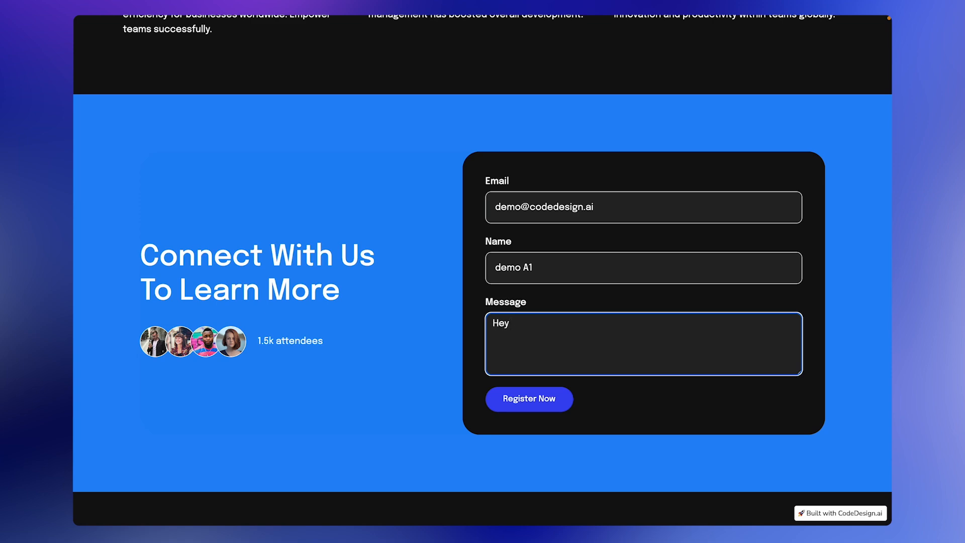
pyautogui.write(' !')
pyautogui.click(518, 405)
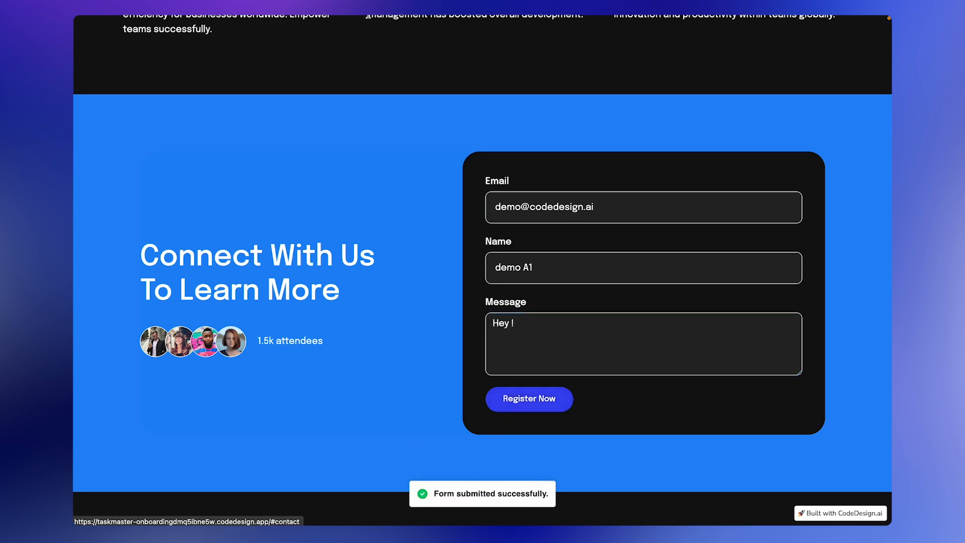
pyautogui.click(184, 43)
pyautogui.click(131, 515)
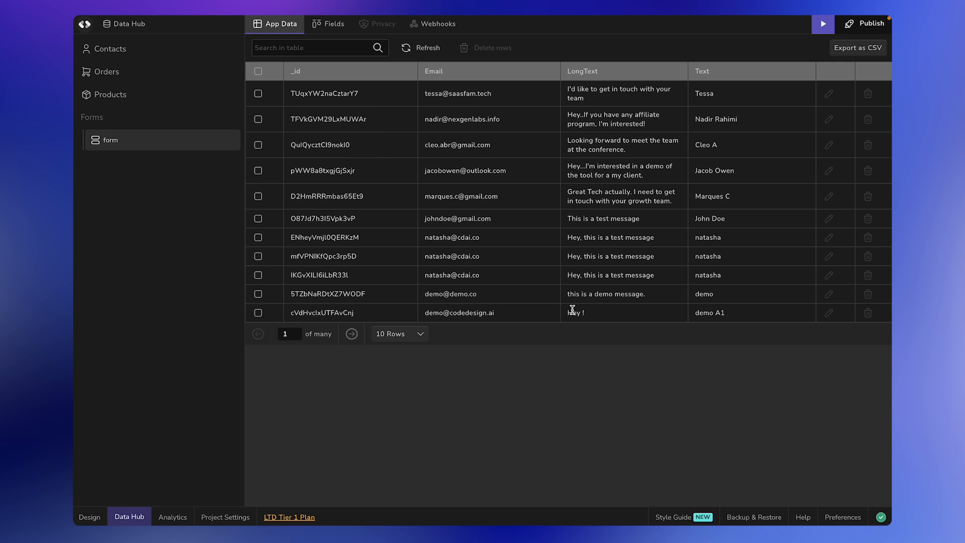
# Export the Data Hub form submissions table as 5125.csv.
pyautogui.click(864, 50)
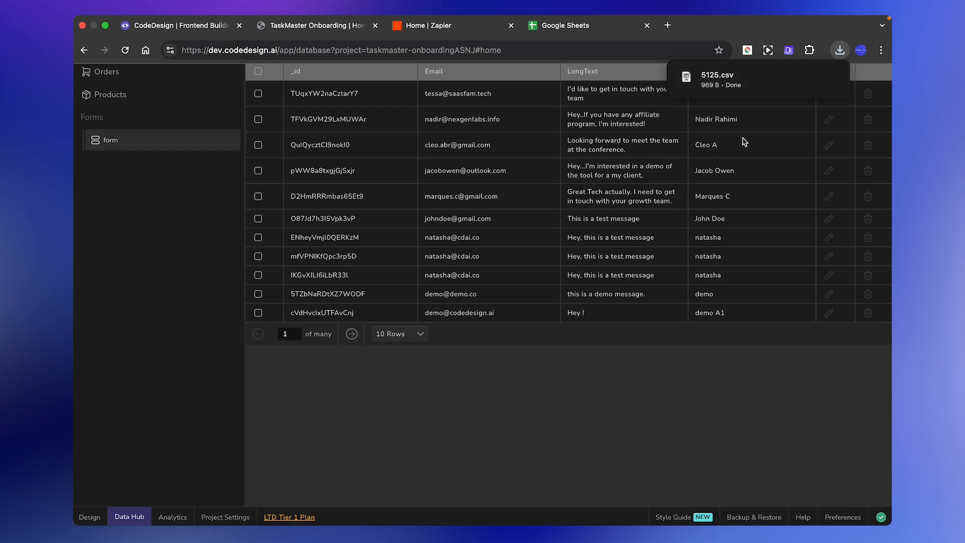
# Quick Look 5125.csv in Downloads, then start a File > Import upload in a blank Google Sheet.
pyautogui.moveTo(726, 90)
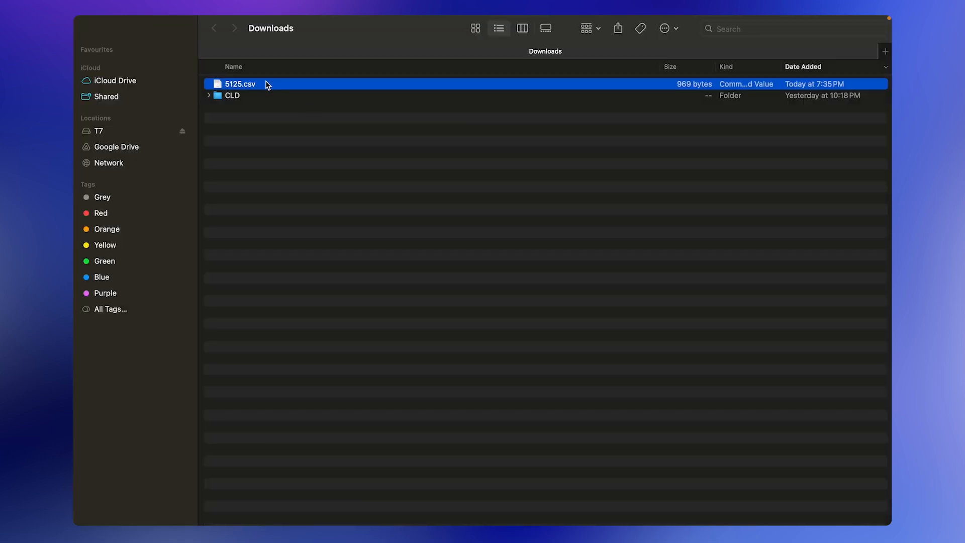
pyautogui.press('space')
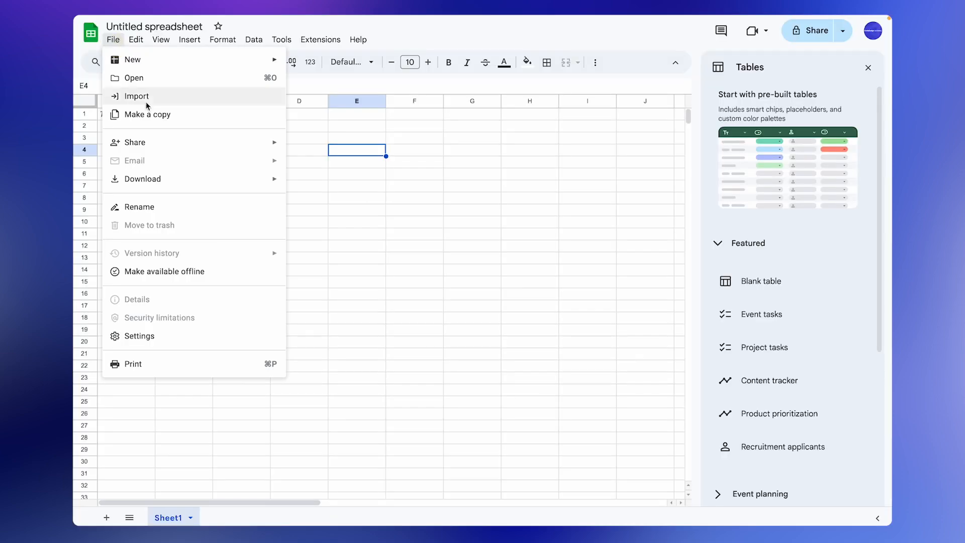
pyautogui.click(146, 102)
pyautogui.click(387, 146)
pyautogui.click(478, 345)
# Import 5125.csv into the sheet as tab 5125, then return to the CodeDesign tab.
pyautogui.doubleClick(347, 215)
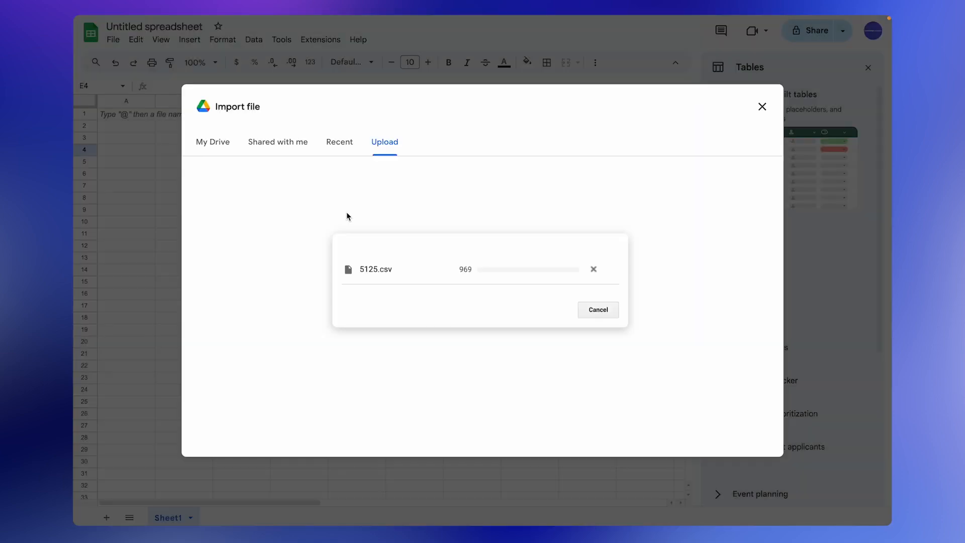
pyautogui.click(529, 343)
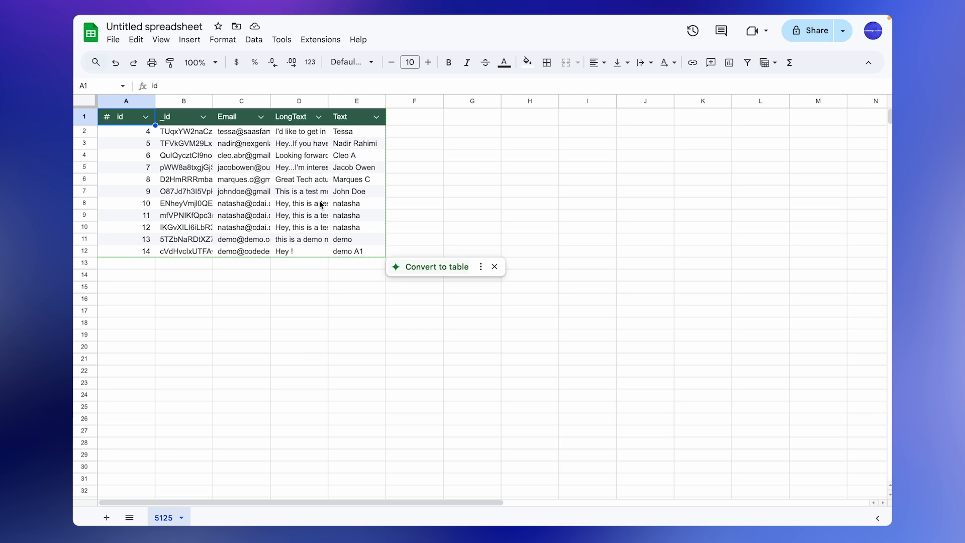
pyautogui.click(192, 42)
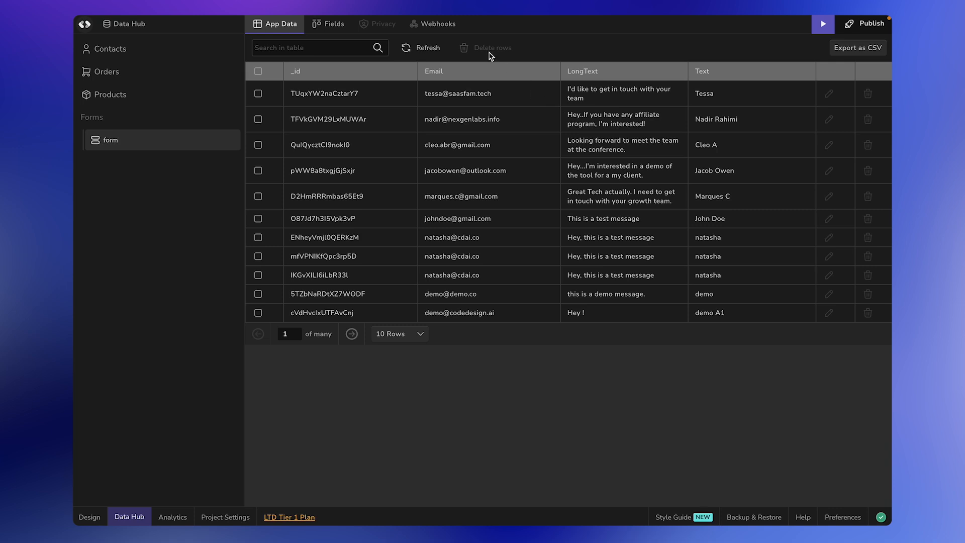
# Show the empty Database Webhook settings for the form table in Data Hub.
pyautogui.click(449, 28)
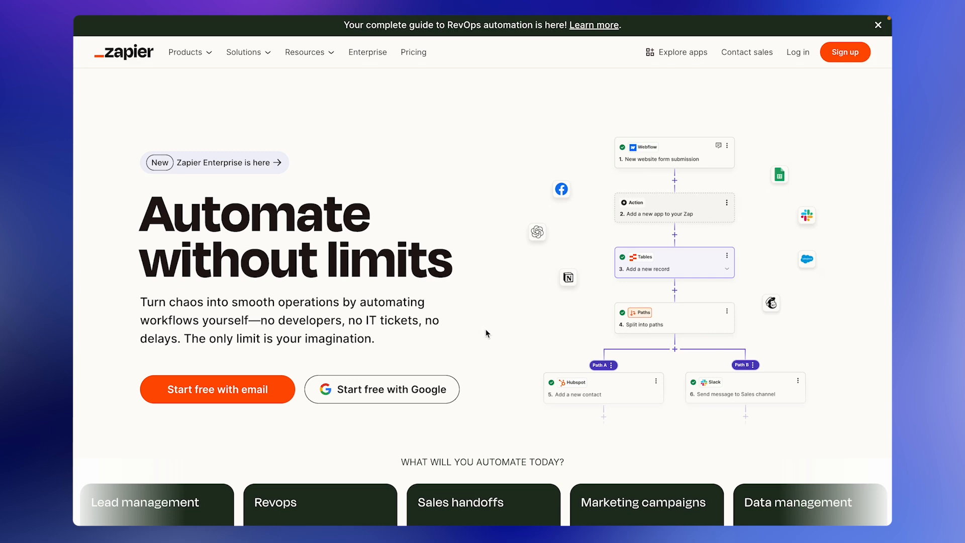
# Sign up for Zapier using a Google account.
pyautogui.scroll(-1, 485, 223)
pyautogui.scroll(1, 484, 223)
pyautogui.click(845, 52)
pyautogui.click(645, 92)
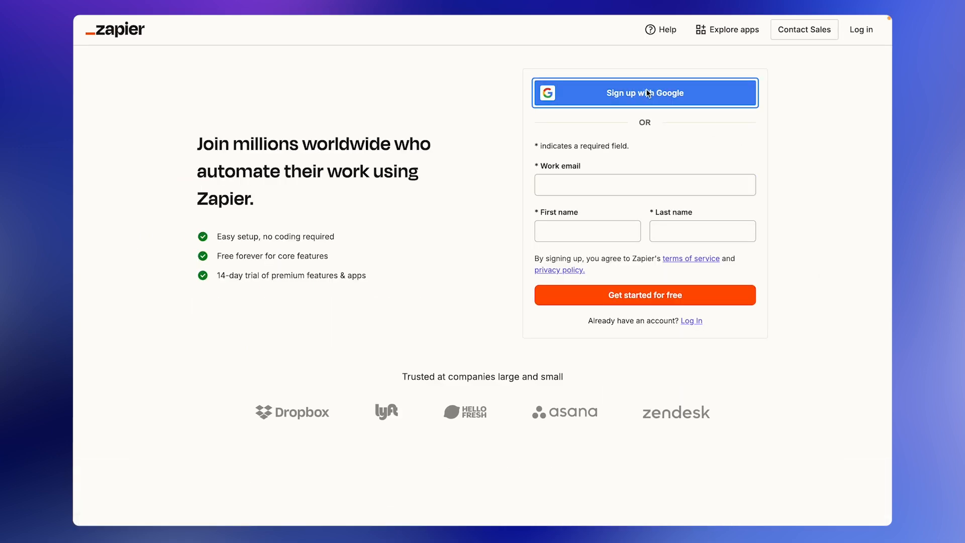
pyautogui.click(556, 218)
pyautogui.click(677, 324)
# Answer onboarding with role Customer Support Ops and company size 50-249, skipping the apps question.
pyautogui.click(206, 198)
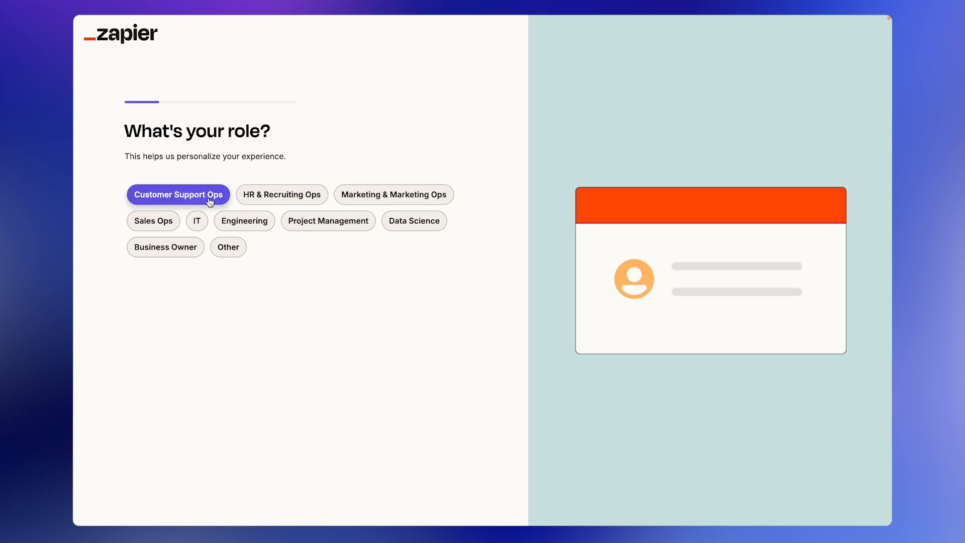
pyautogui.click(187, 195)
pyautogui.click(360, 496)
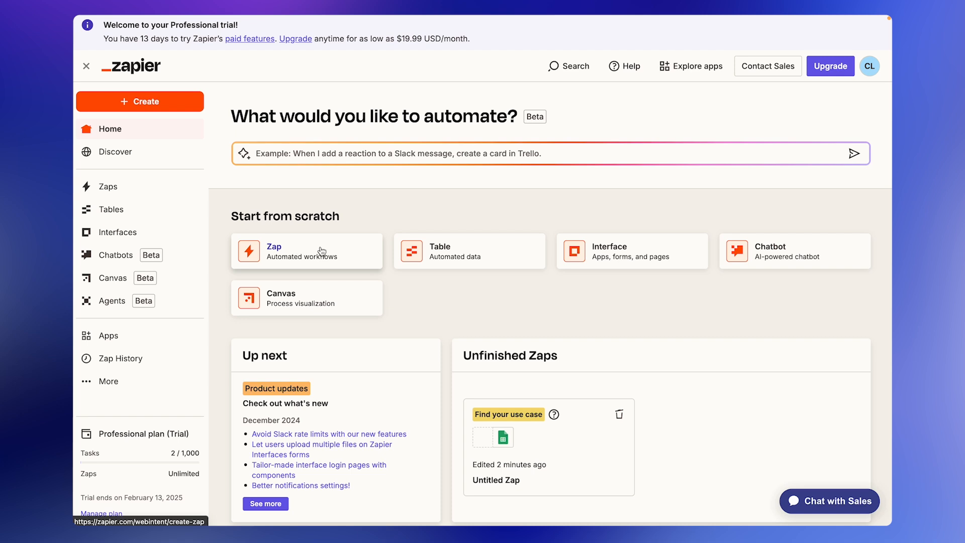
# Create a new Zap from scratch and bring up the trigger app chooser.
pyautogui.click(338, 245)
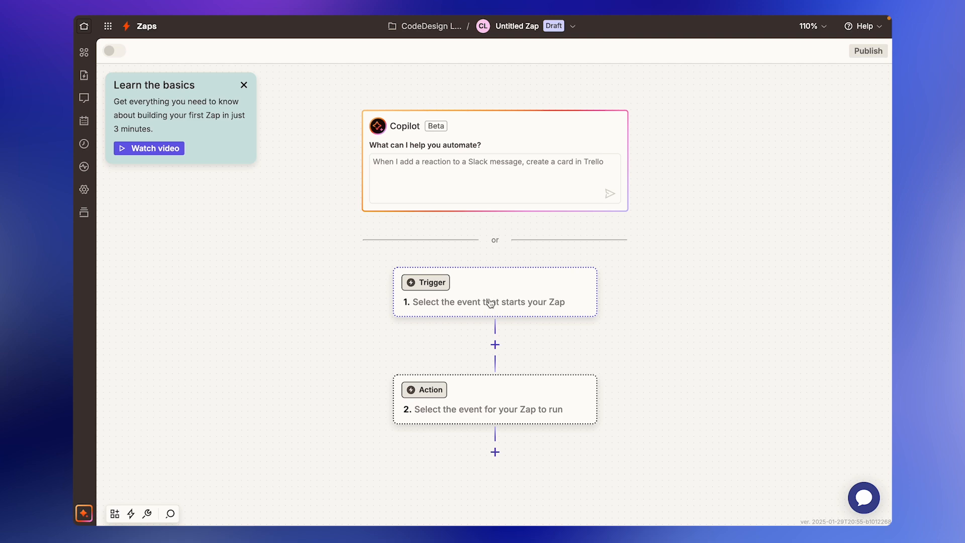
pyautogui.scroll(-2, 488, 304)
pyautogui.scroll(-1, 489, 305)
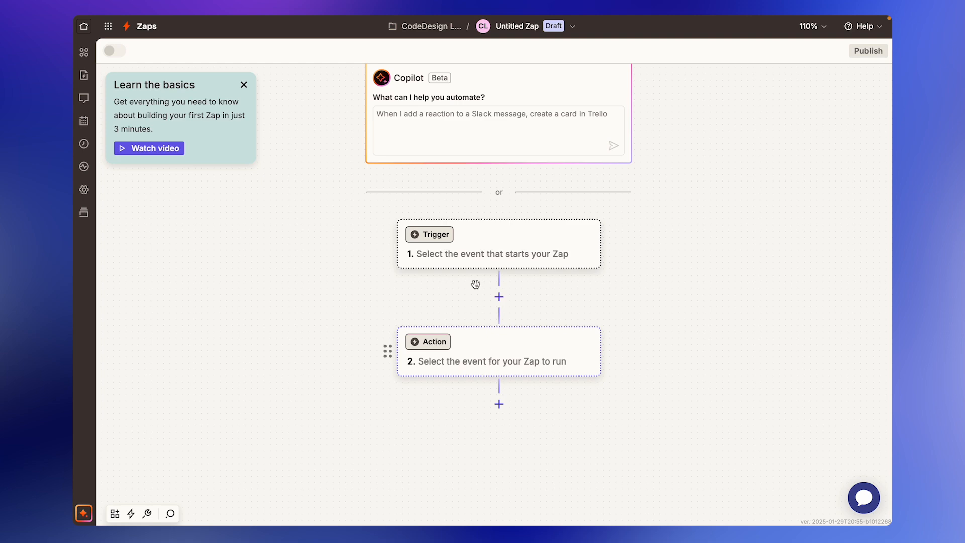
pyautogui.click(478, 251)
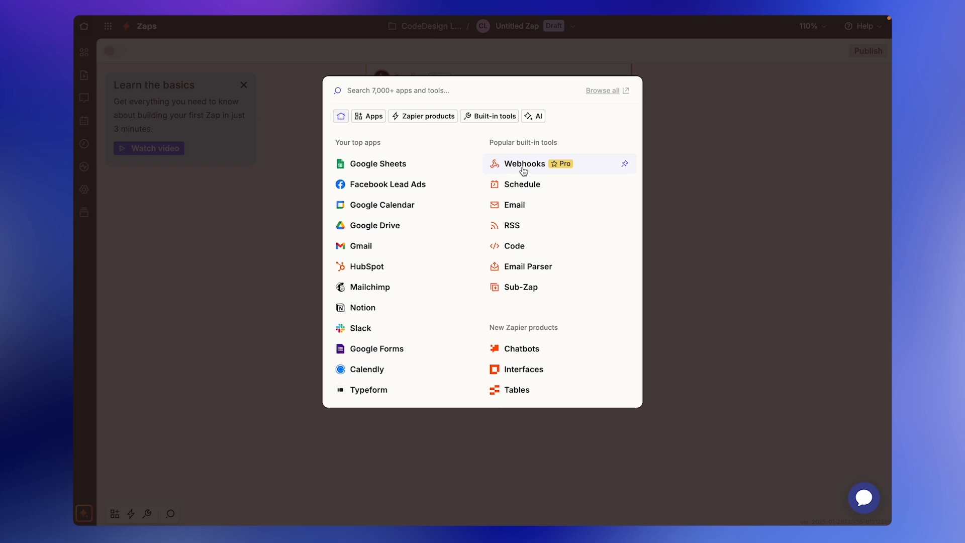
# Set the trigger to Webhooks by Zapier Catch Hook and copy the generated webhook URL.
pyautogui.click(551, 164)
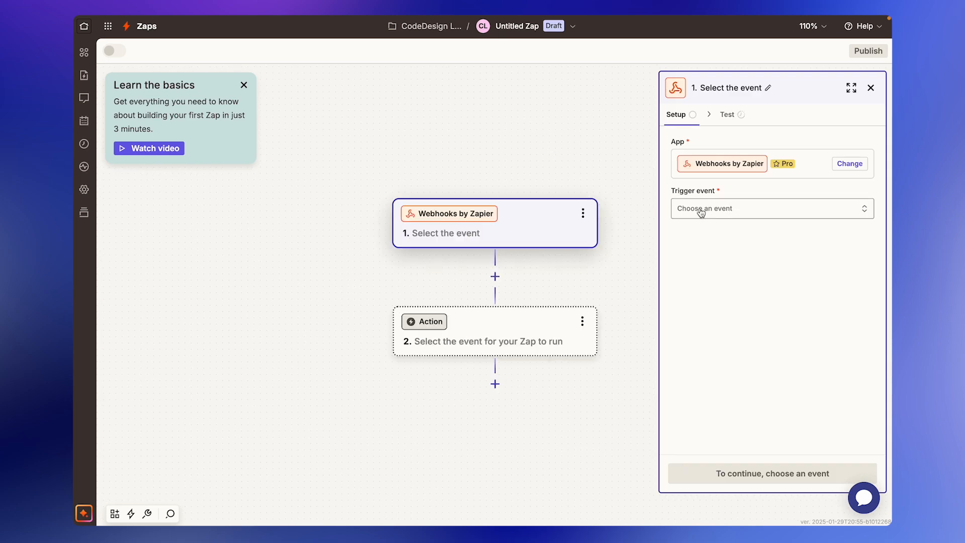
pyautogui.click(736, 210)
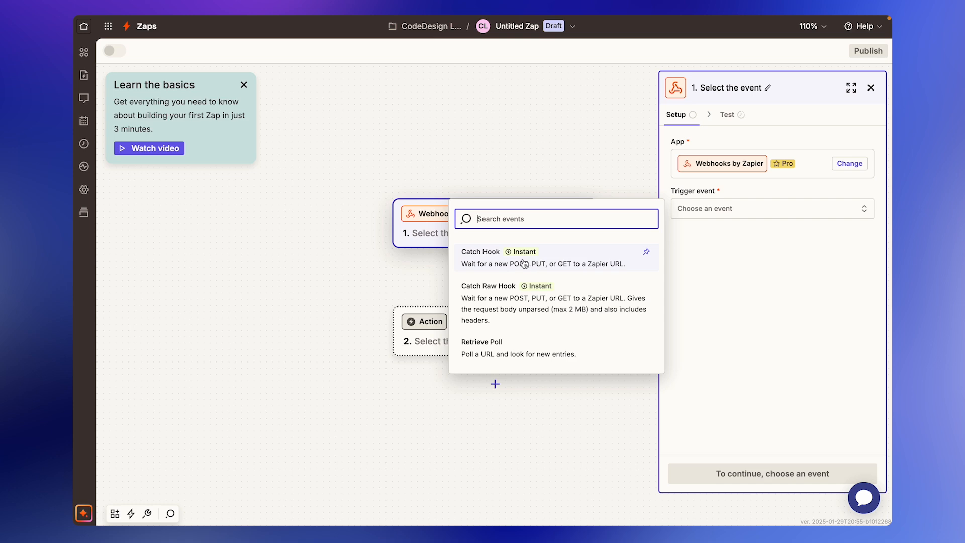
pyautogui.click(552, 263)
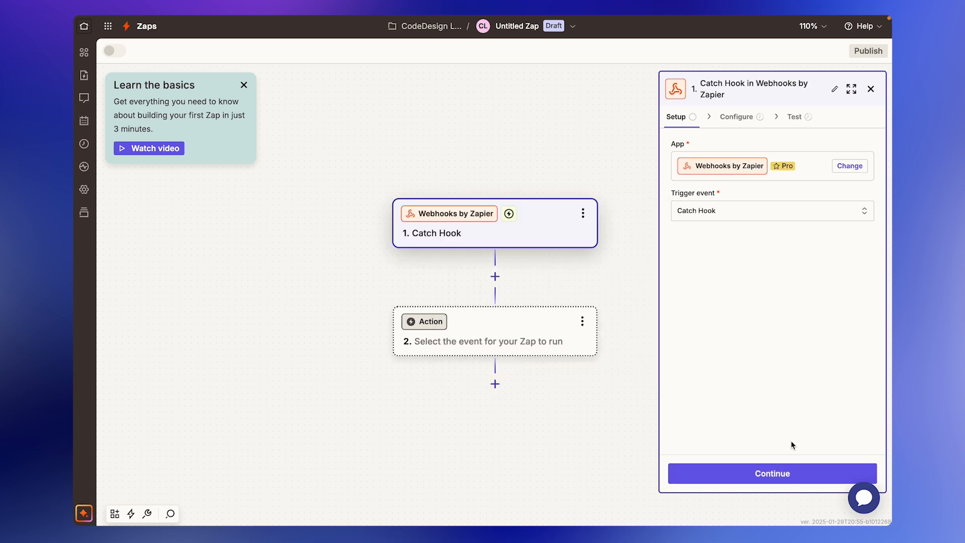
pyautogui.click(776, 473)
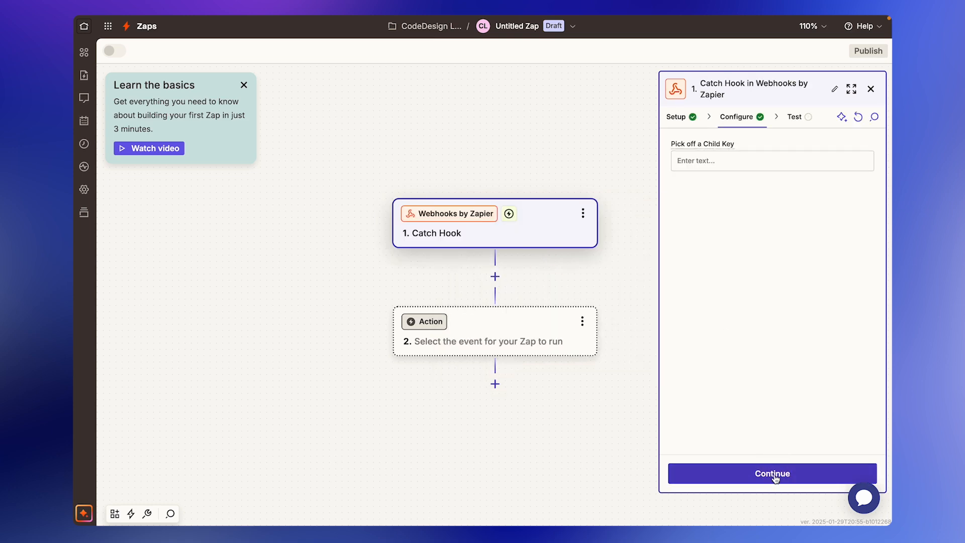
pyautogui.click(803, 475)
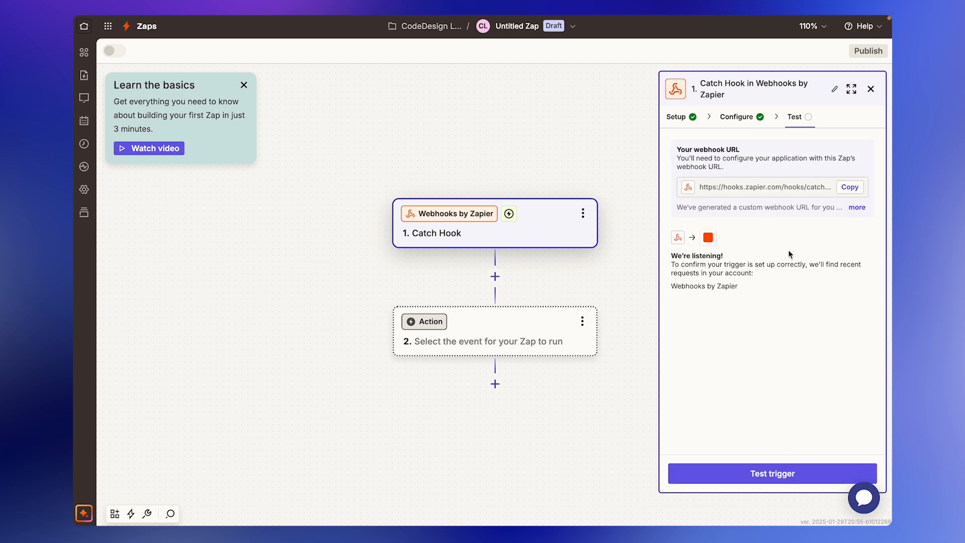
pyautogui.click(850, 187)
# Paste the Zapier hook URL into CodeDesign's Database Webhook settings and save.
pyautogui.moveTo(269, 16)
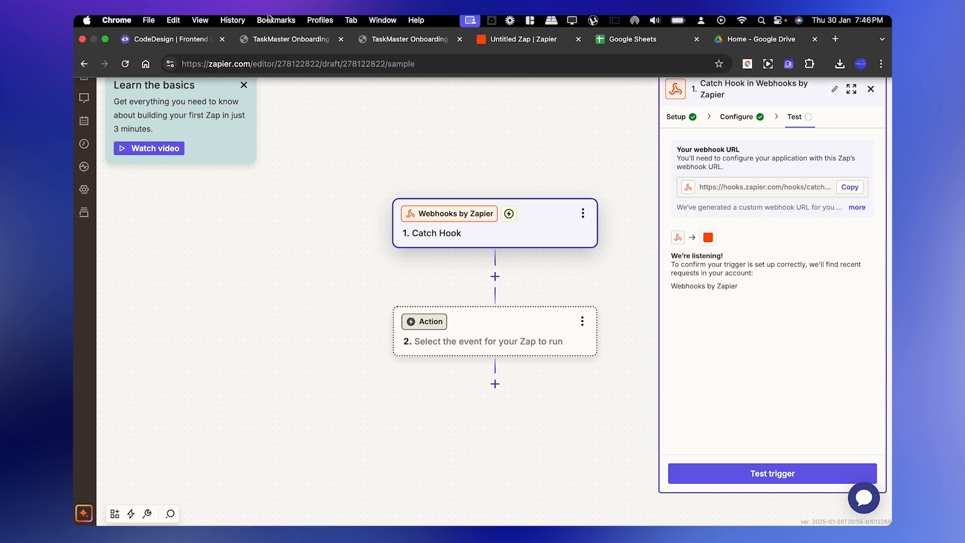
pyautogui.click(195, 42)
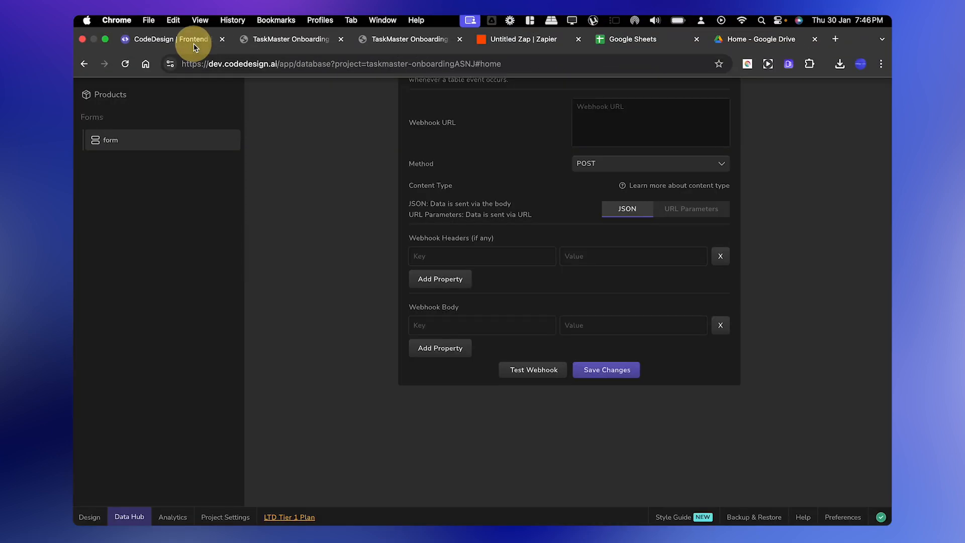
pyautogui.click(592, 107)
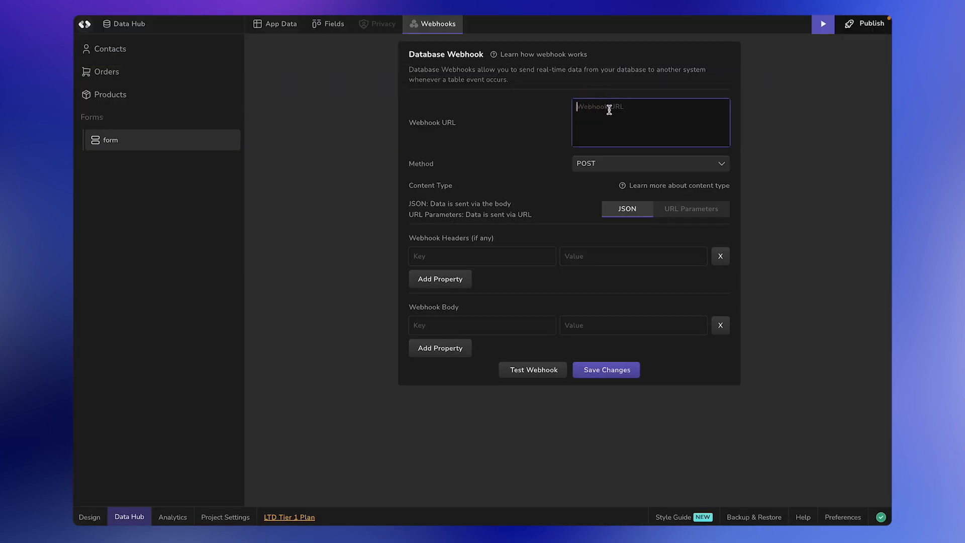
pyautogui.press('super+v')
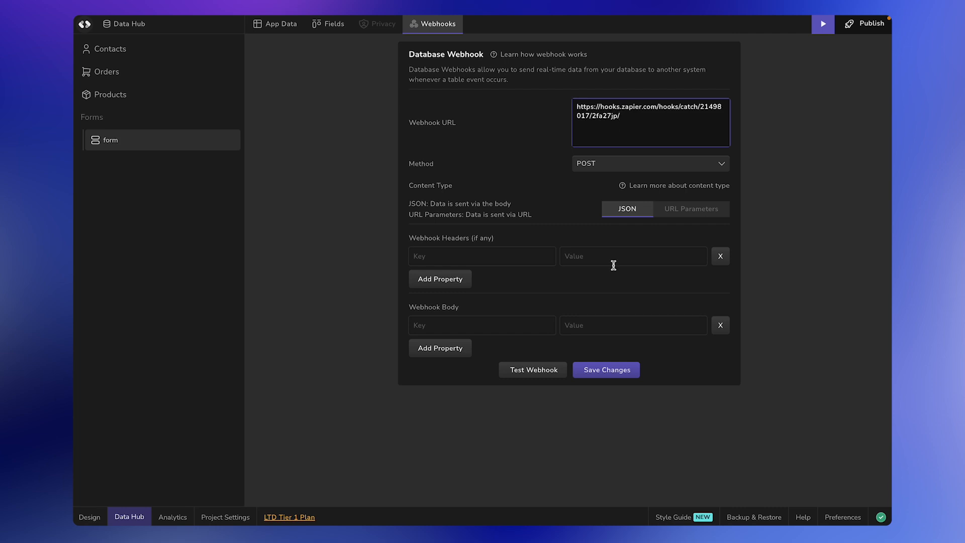
pyautogui.click(605, 376)
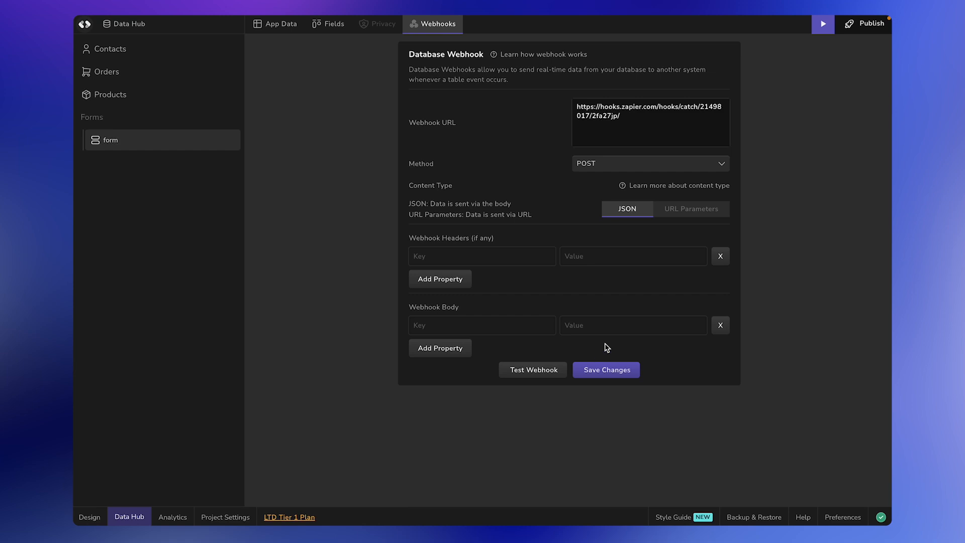
# Publish the CodeDesign site now, then return to the Untitled Zap.
pyautogui.click(873, 27)
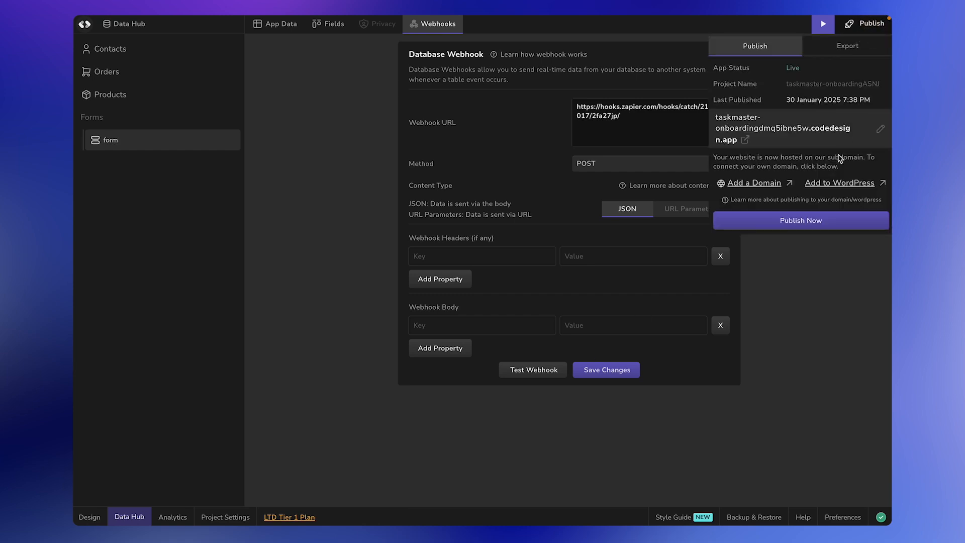
pyautogui.click(810, 219)
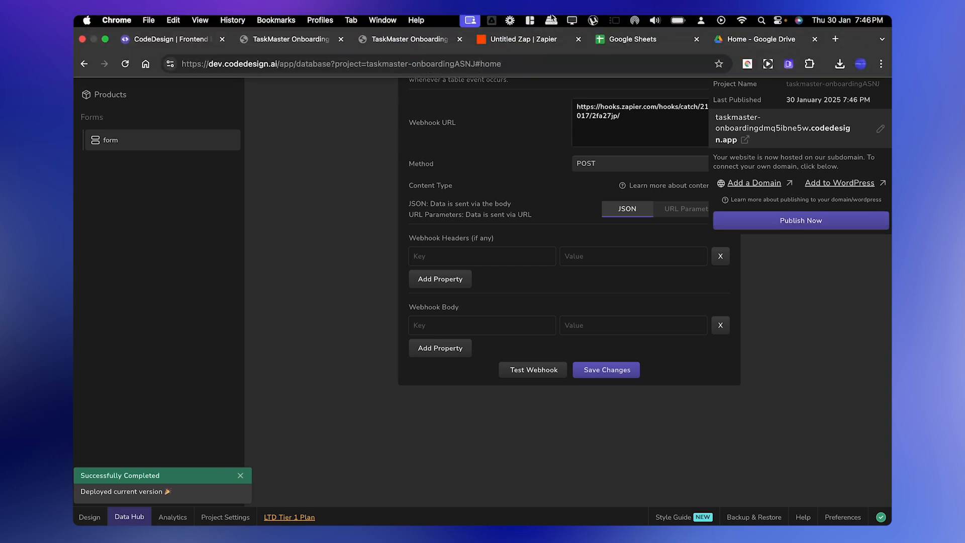
pyautogui.click(553, 35)
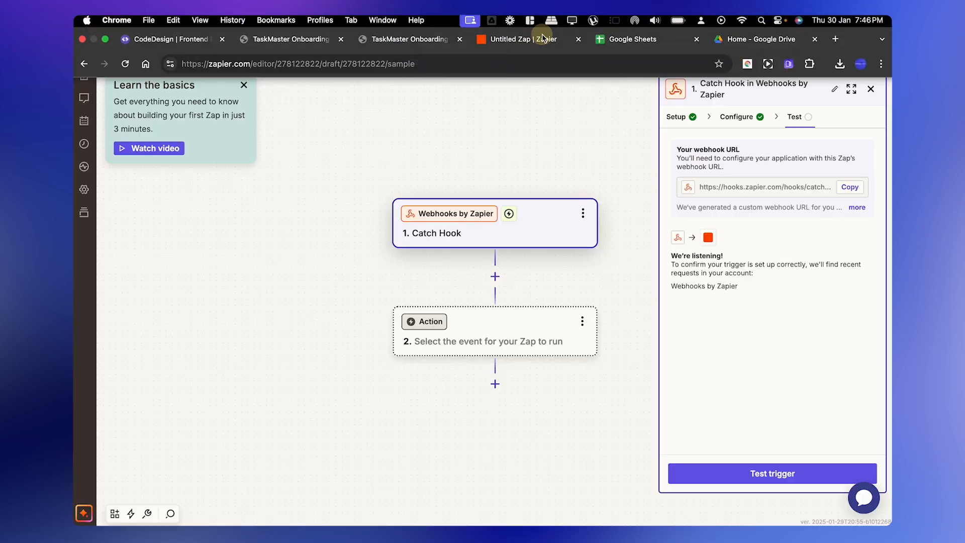
# Start the webhook trigger test and open the published CodeDesign site in a new tab.
pyautogui.click(766, 479)
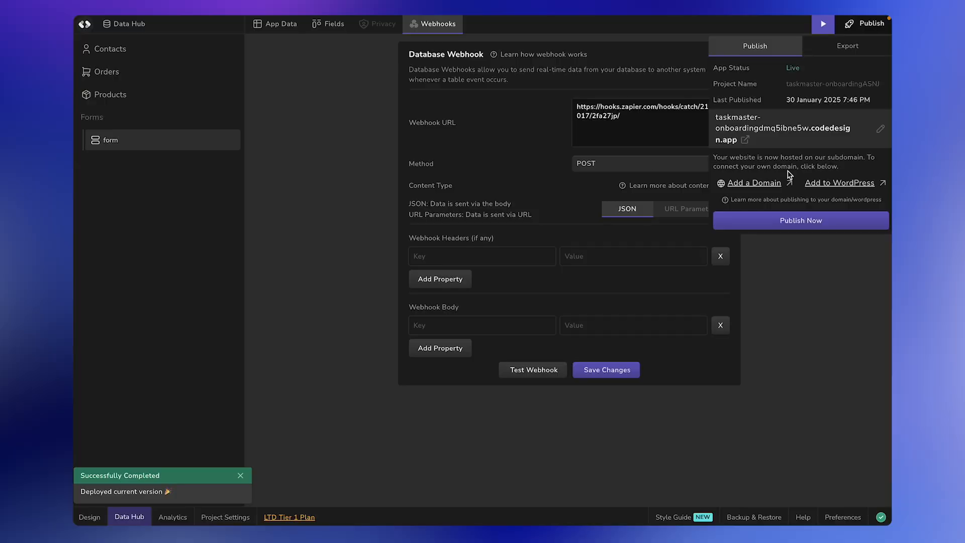
pyautogui.click(729, 173)
pyautogui.scroll(-20, 378, 151)
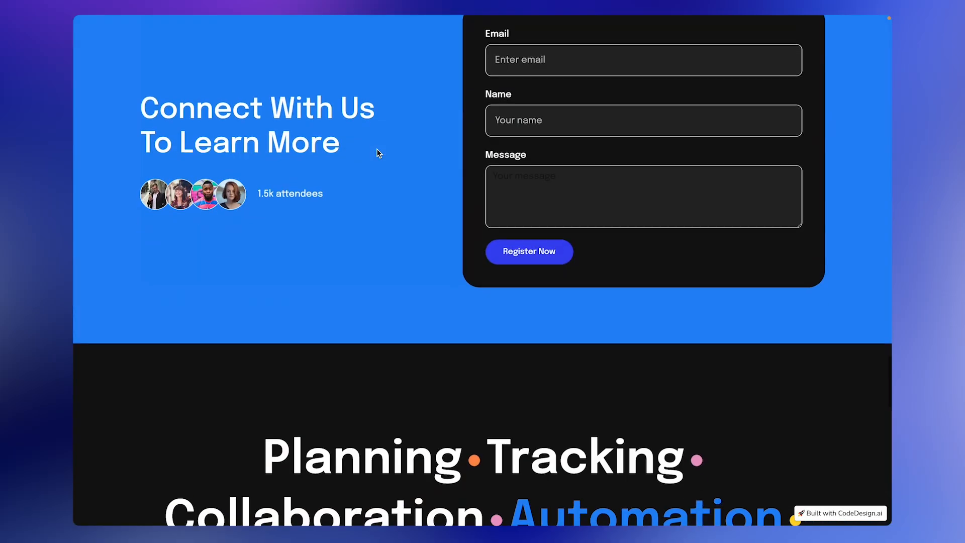
pyautogui.scroll(1, 500, 130)
# Submit the form with a sample e-mail, name and 'Hey...This is a test message', then find it in Zapier.
pyautogui.click(517, 105)
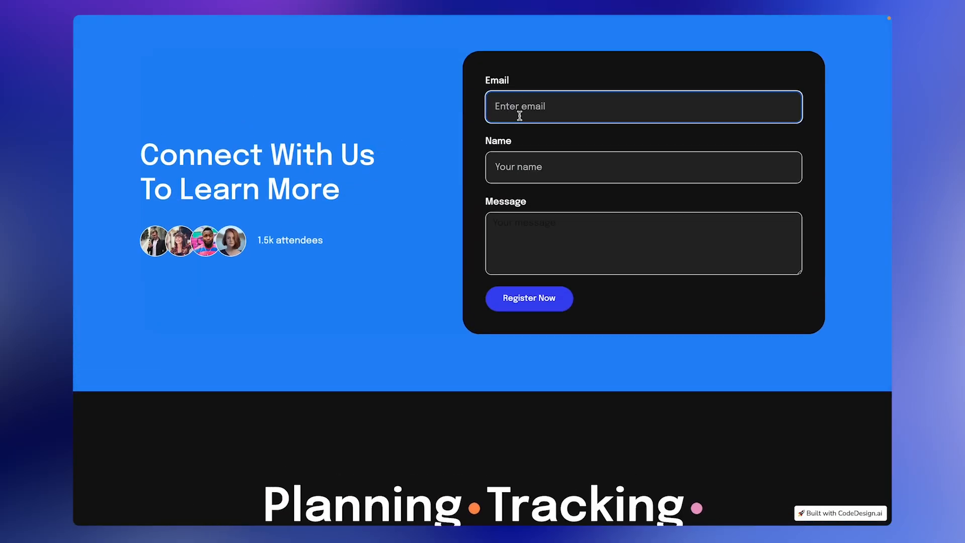
pyautogui.press('Tab')
pyautogui.write('Jack')
pyautogui.press('Tab')
pyautogui.write('Hey...This is a test message')
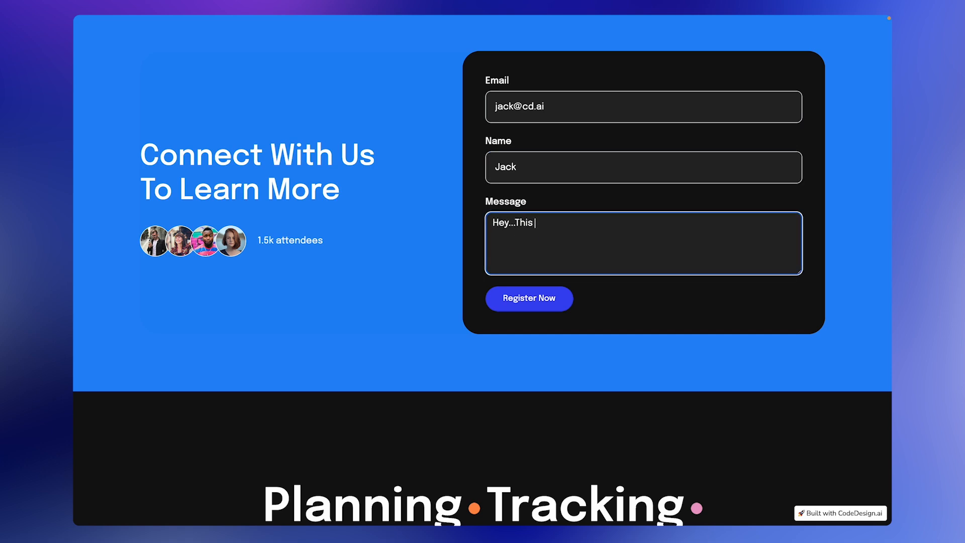
pyautogui.click(532, 298)
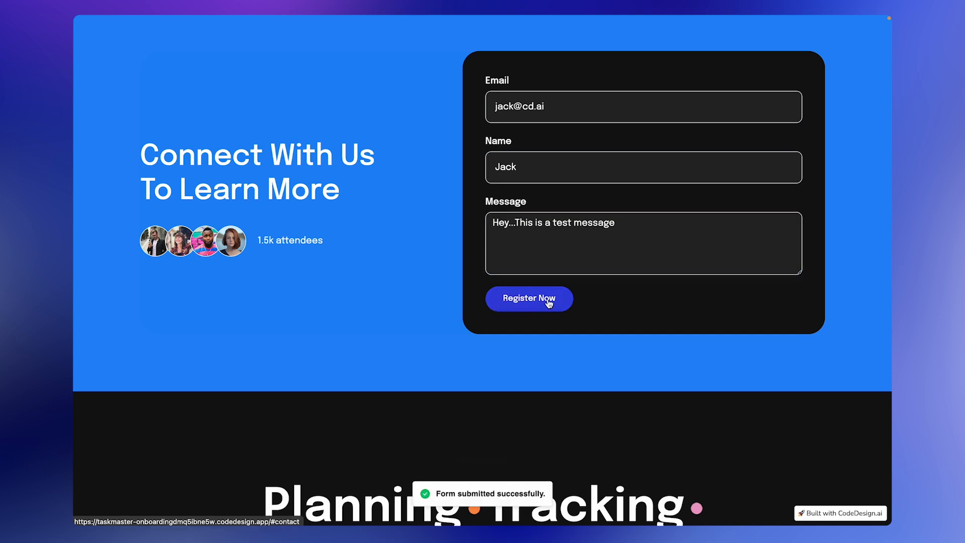
pyautogui.click(591, 37)
pyautogui.click(746, 471)
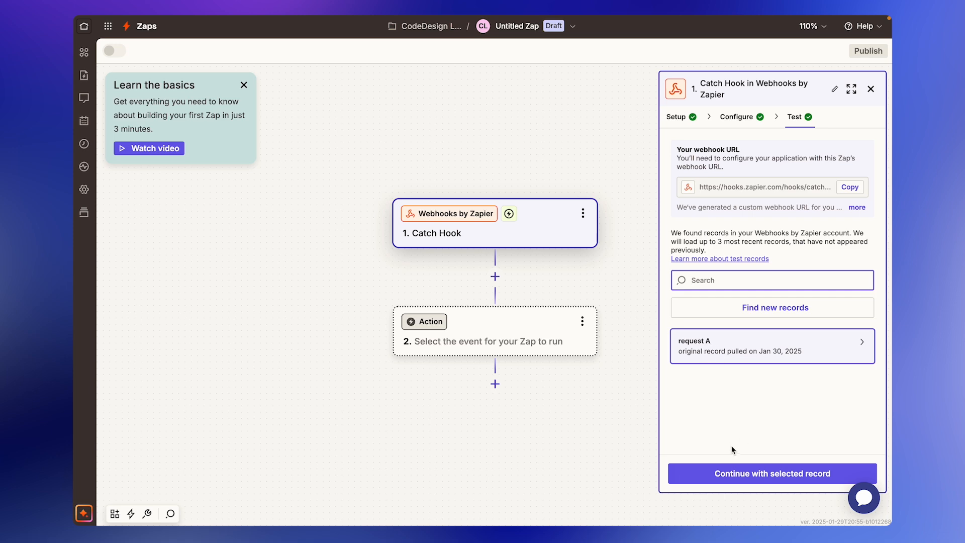
# Review the fields captured in request A of the Catch Hook trigger test.
pyautogui.click(687, 357)
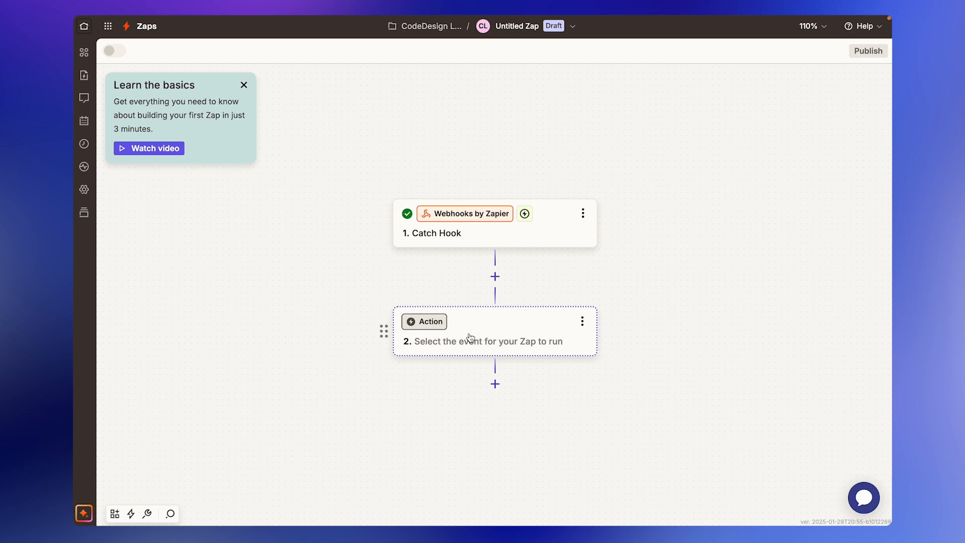
# Make the action step Google Sheets with the Create Spreadsheet Row event.
pyautogui.click(509, 332)
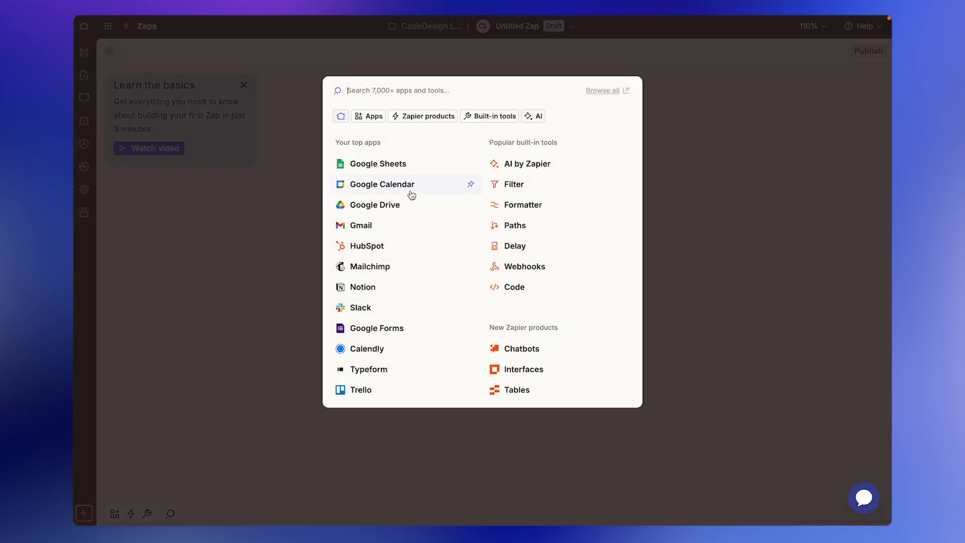
pyautogui.click(422, 168)
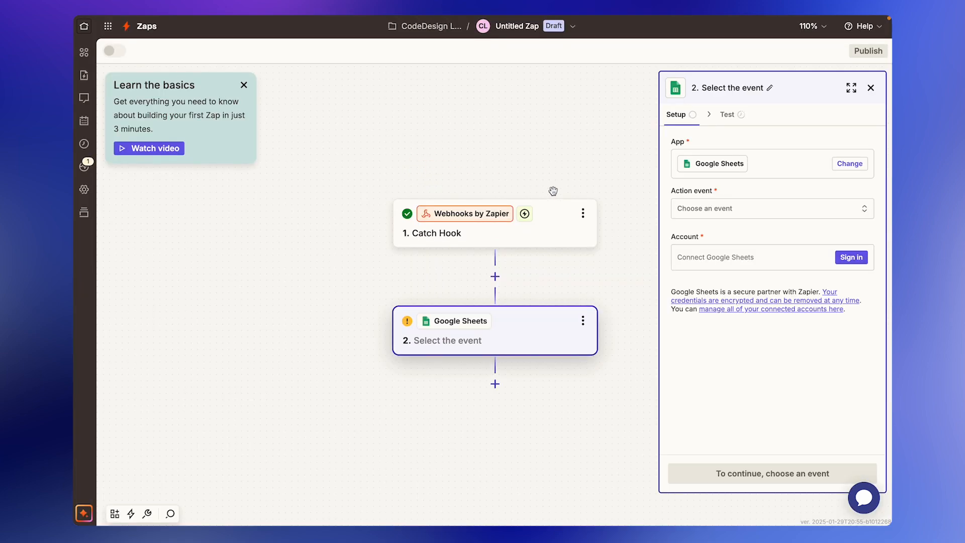
pyautogui.click(762, 214)
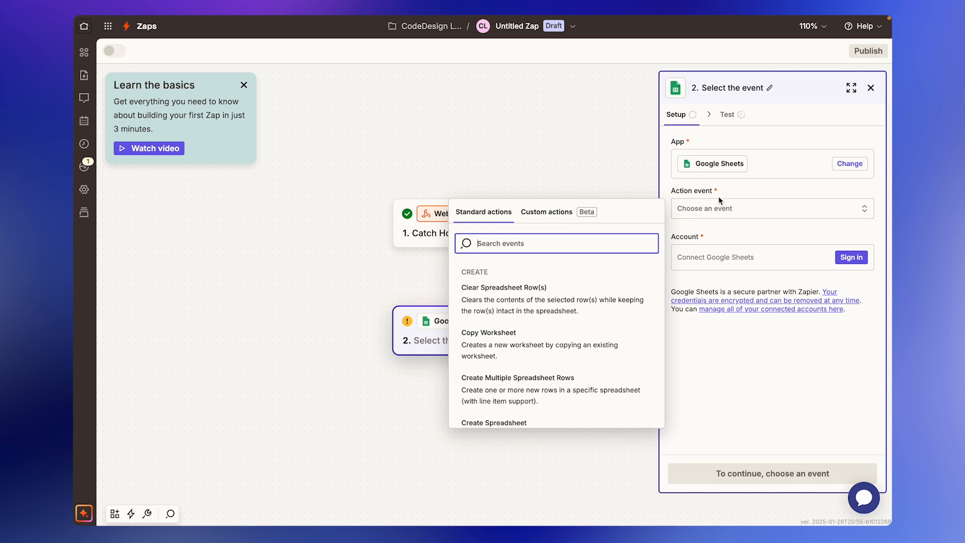
pyautogui.scroll(-4, 564, 311)
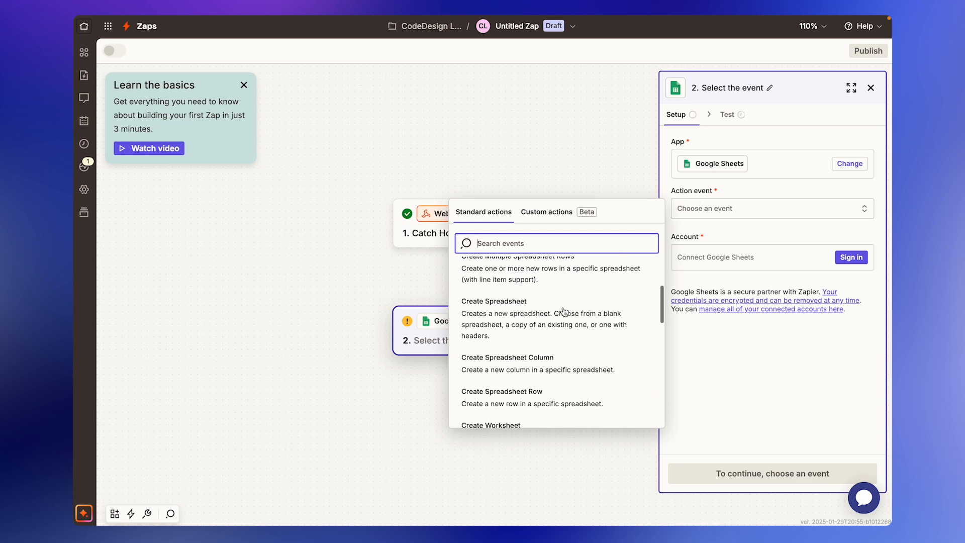
pyautogui.scroll(-1, 565, 311)
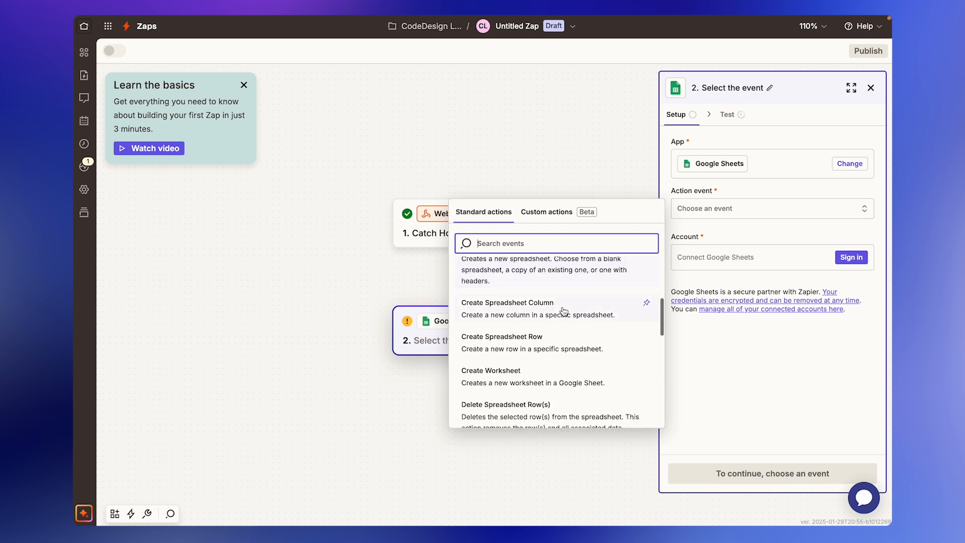
pyautogui.click(576, 352)
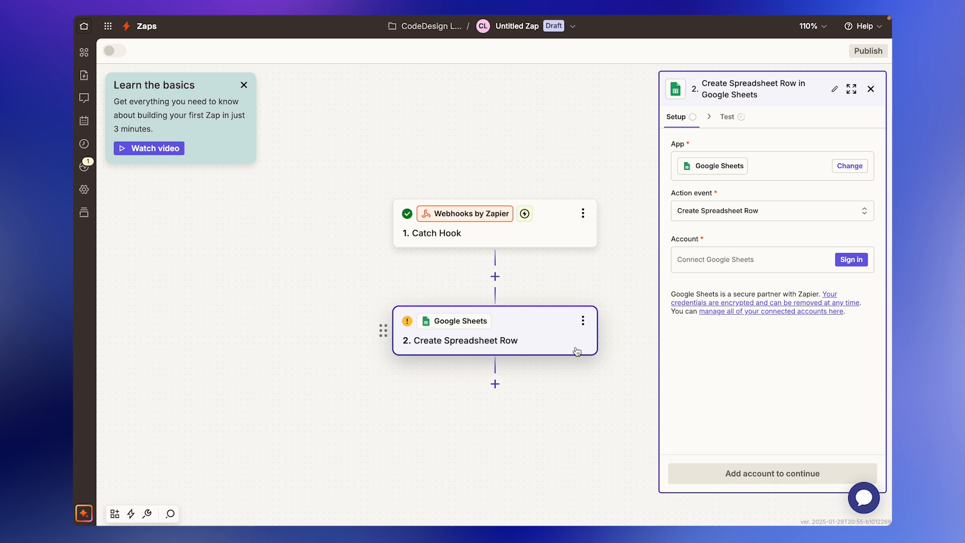
# Connect a Google account to the Google Sheets action and allow Zapier access.
pyautogui.click(852, 263)
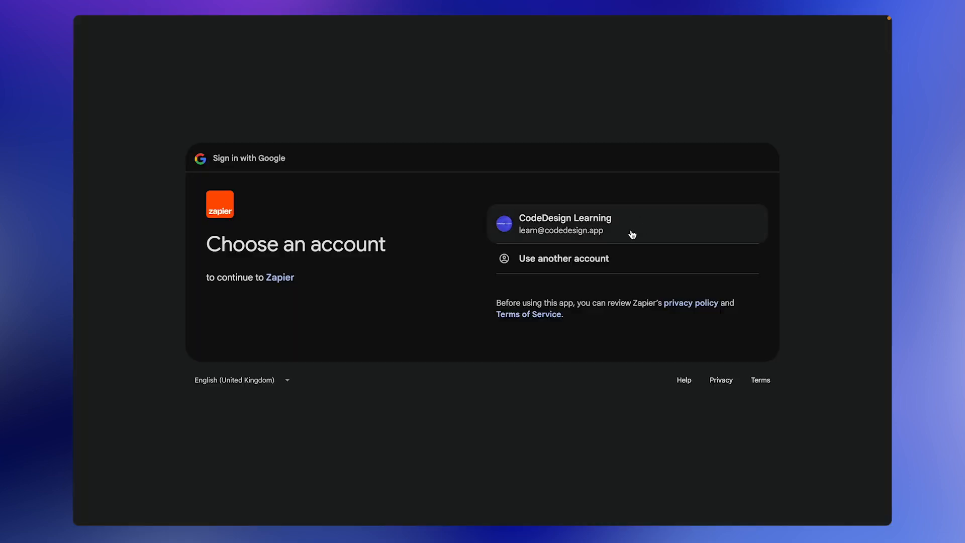
pyautogui.click(633, 234)
pyautogui.click(664, 387)
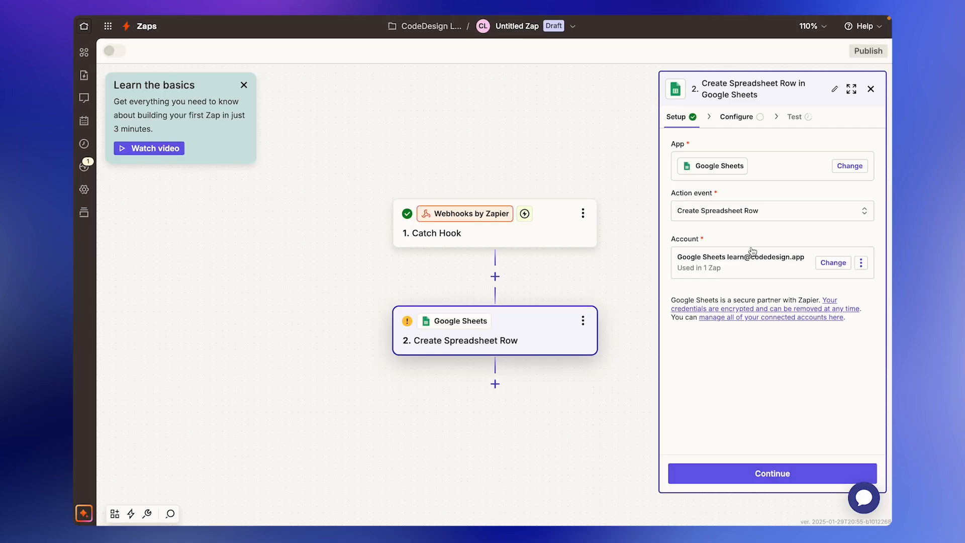
# Create a blank Google spreadsheet named 'DEMO SHEET - CODEDESIGN'.
pyautogui.click(671, 39)
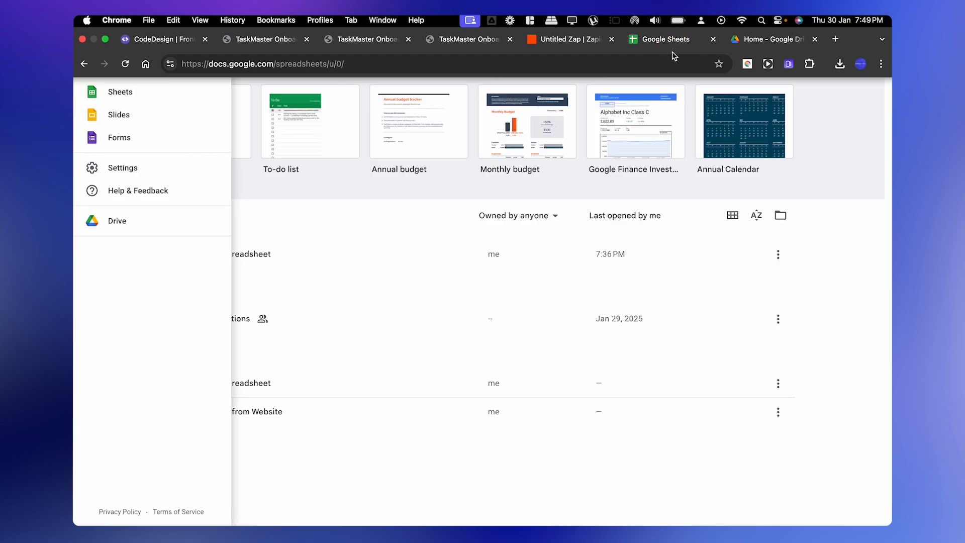
pyautogui.click(849, 162)
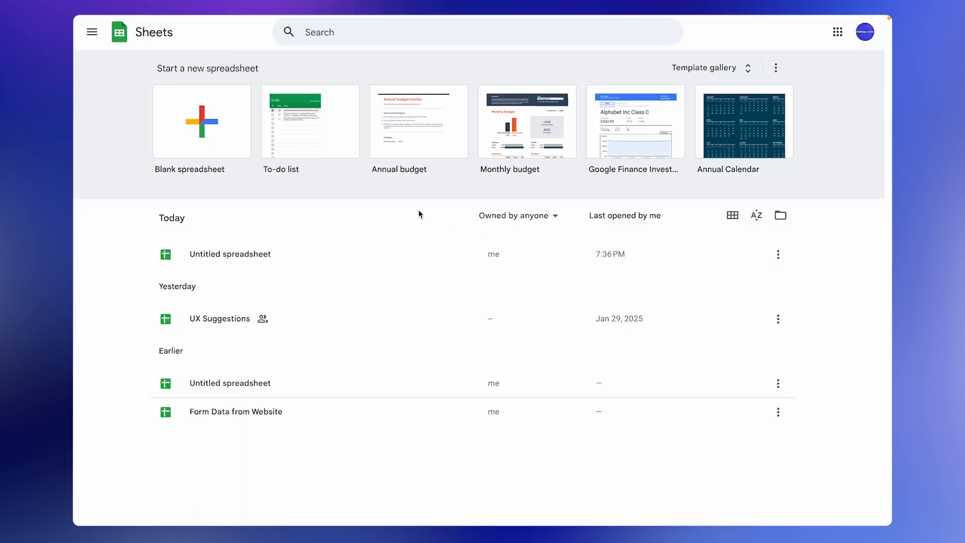
pyautogui.click(191, 115)
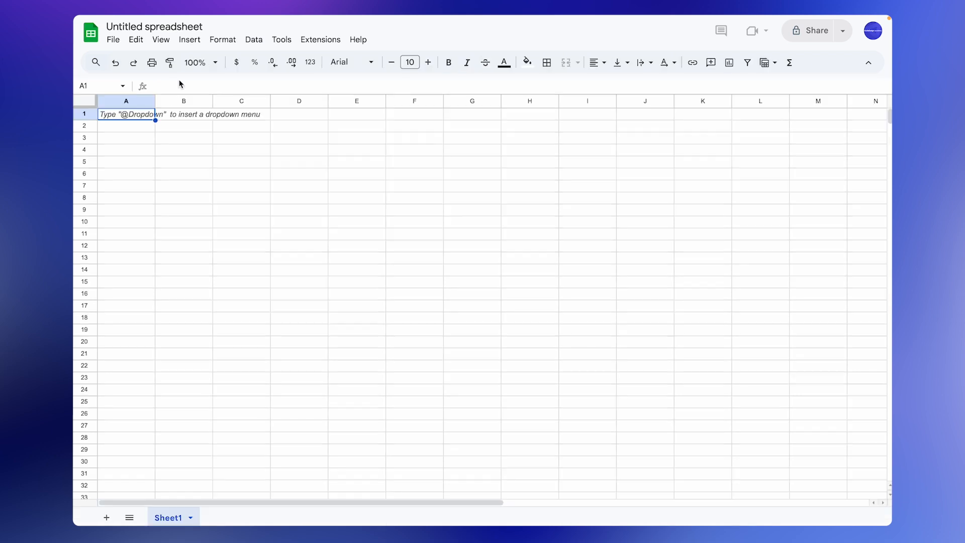
pyautogui.click(166, 27)
pyautogui.write('DEMO SHEET - CODEDESIGN')
pyautogui.click(177, 151)
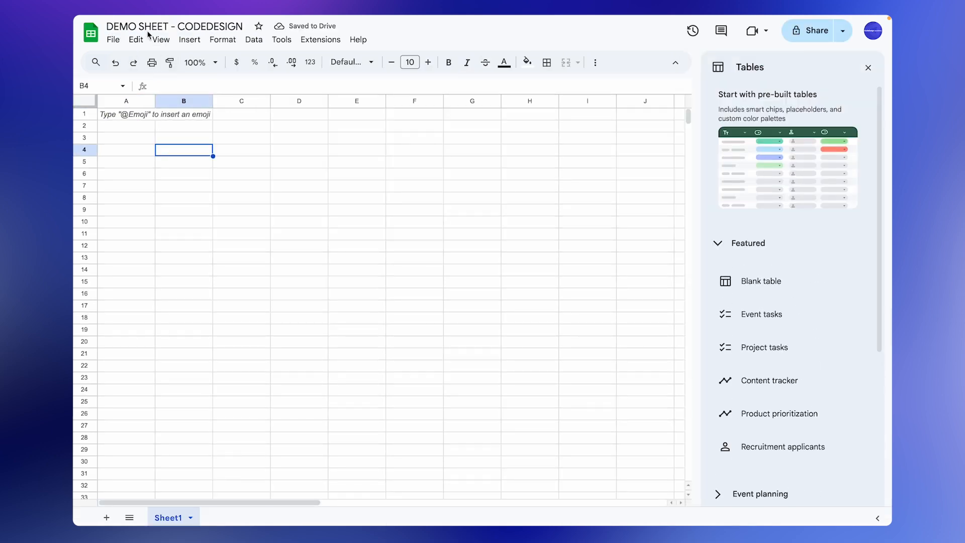
# Enter the headers Name, Email and Message in cells A1 to C1.
pyautogui.click(132, 115)
pyautogui.click(186, 114)
pyautogui.click(235, 113)
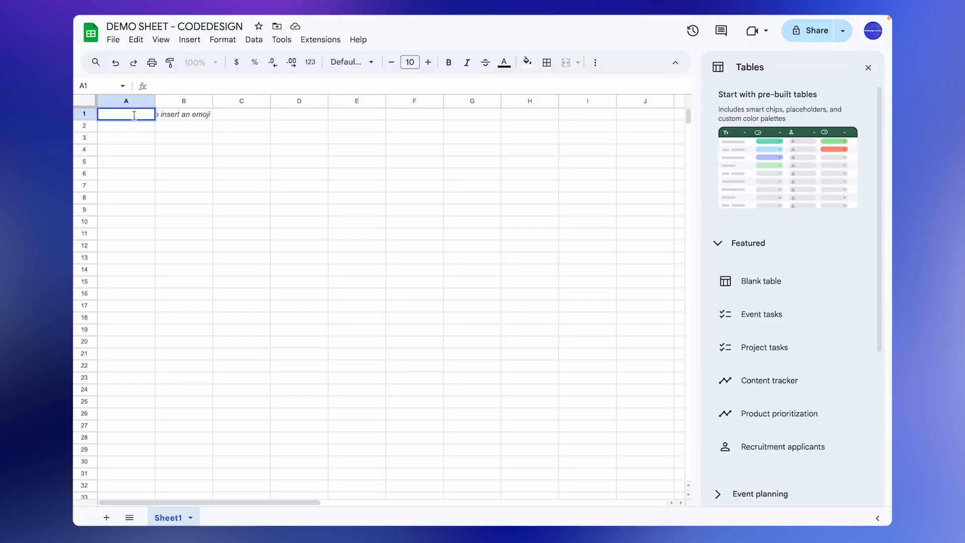
pyautogui.click(180, 112)
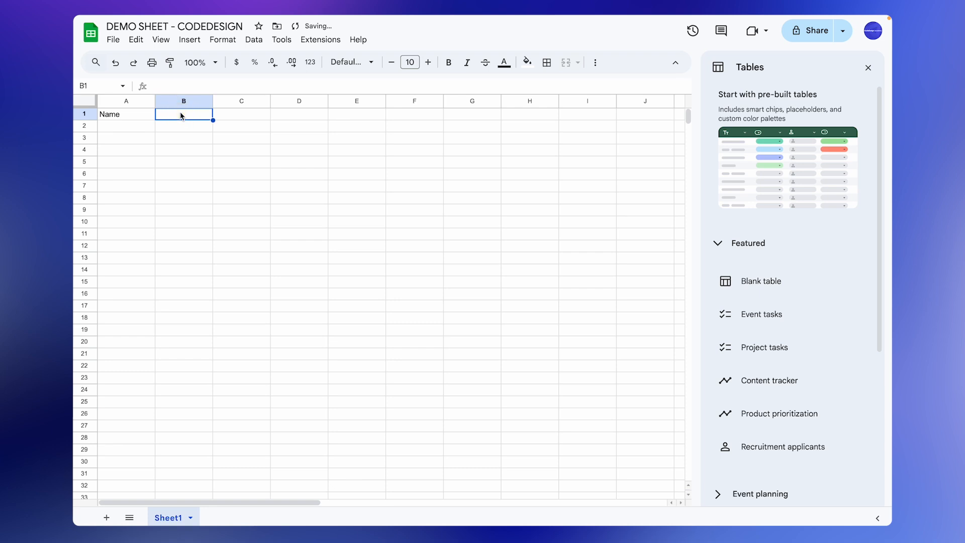
pyautogui.write('Emaiu')
pyautogui.press('BackSpace')
pyautogui.press('BackSpace')
pyautogui.press('BackSpace')
pyautogui.press('BackSpace')
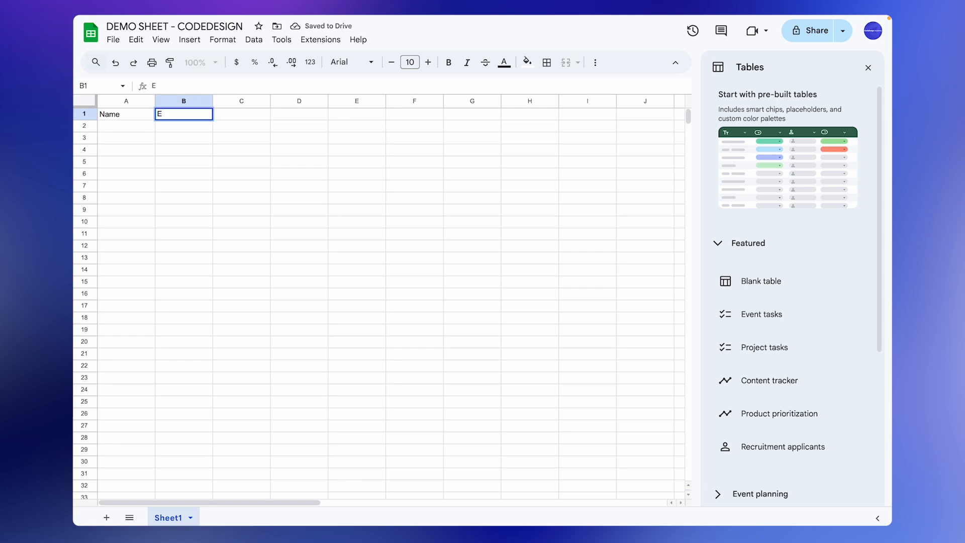
pyautogui.write('mail')
pyautogui.click(227, 118)
pyautogui.write('Message')
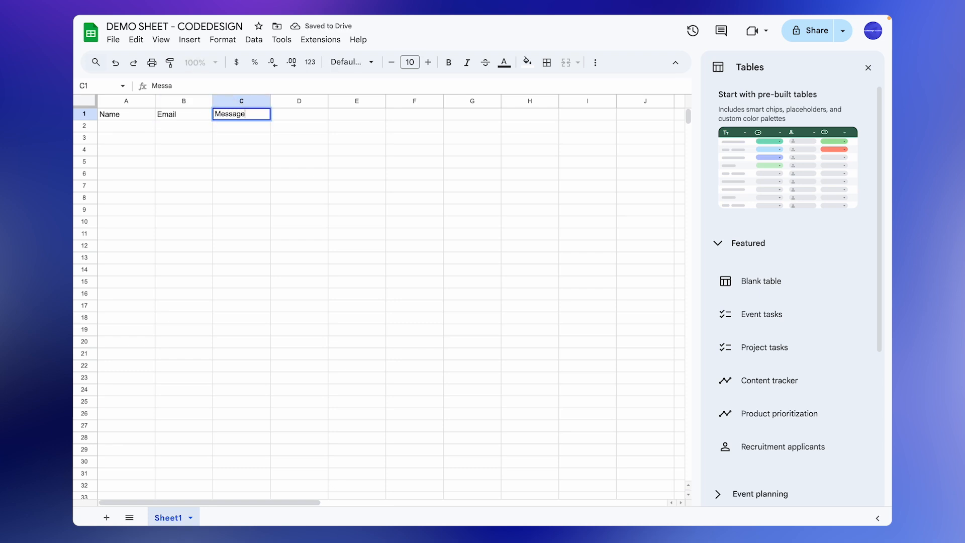
pyautogui.click(255, 133)
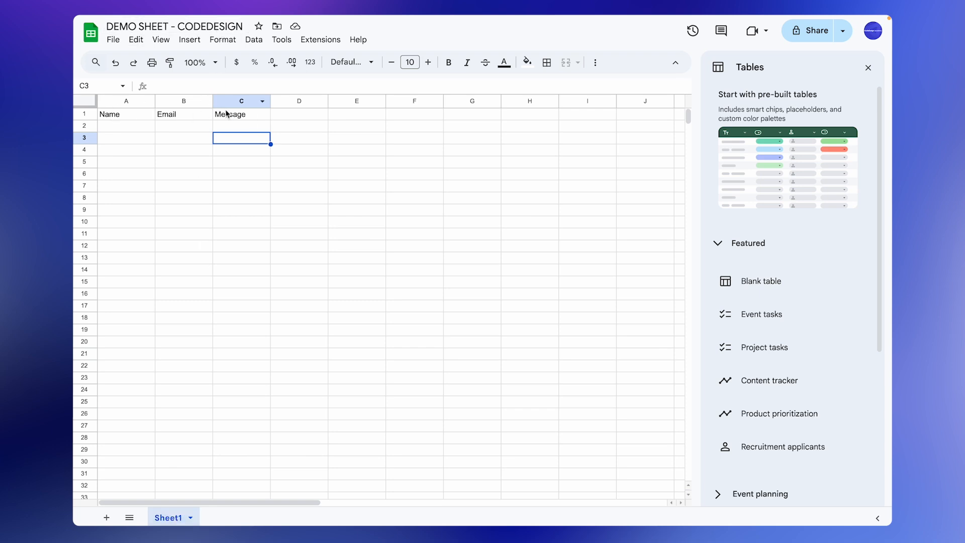
pyautogui.click(573, 40)
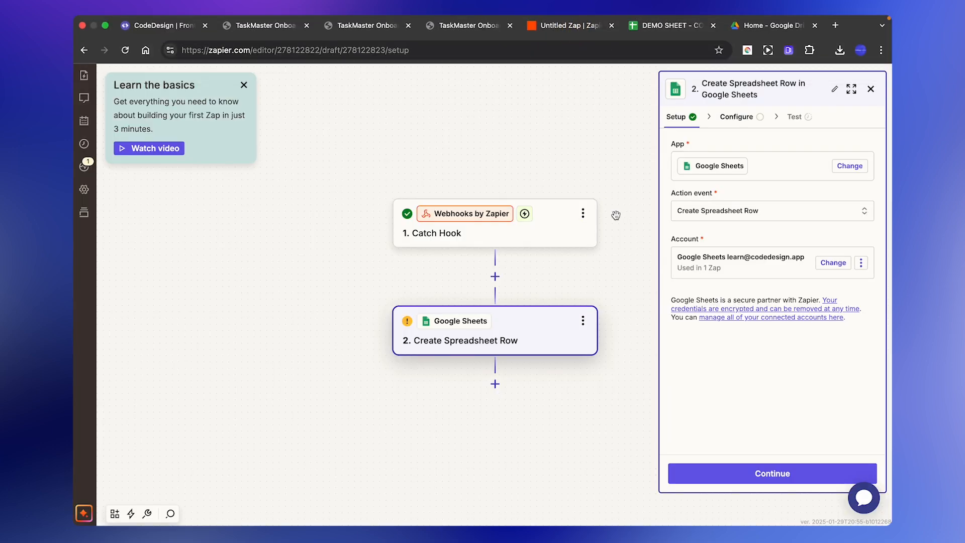
# Set Drive to My Google Drive, Spreadsheet to DEMO SHEET - CODEDESIGN, and Worksheet to Sheet1.
pyautogui.click(773, 474)
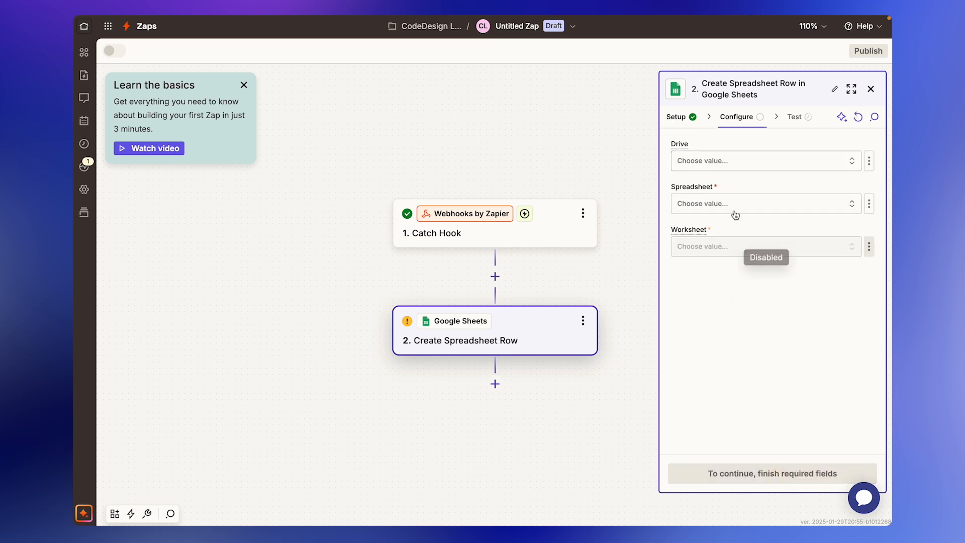
pyautogui.click(735, 166)
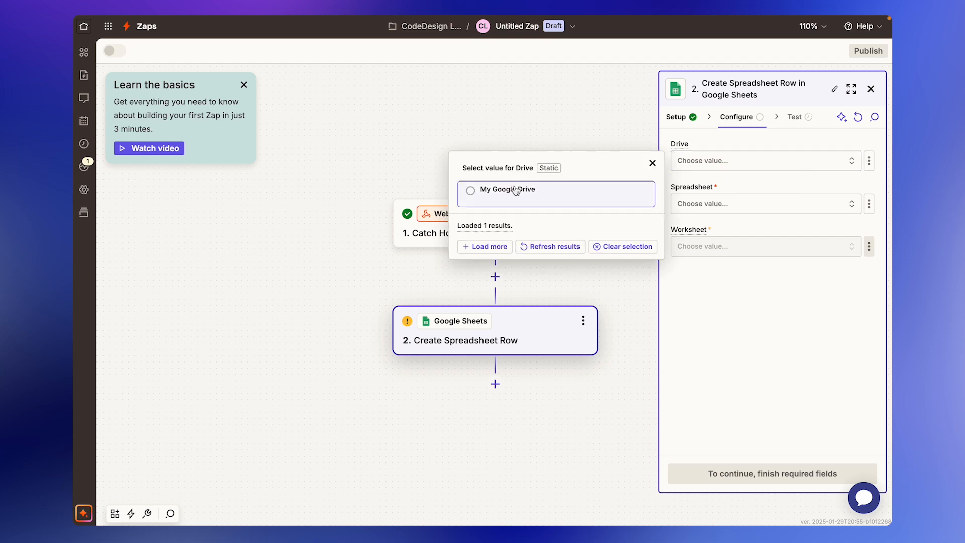
pyautogui.click(516, 190)
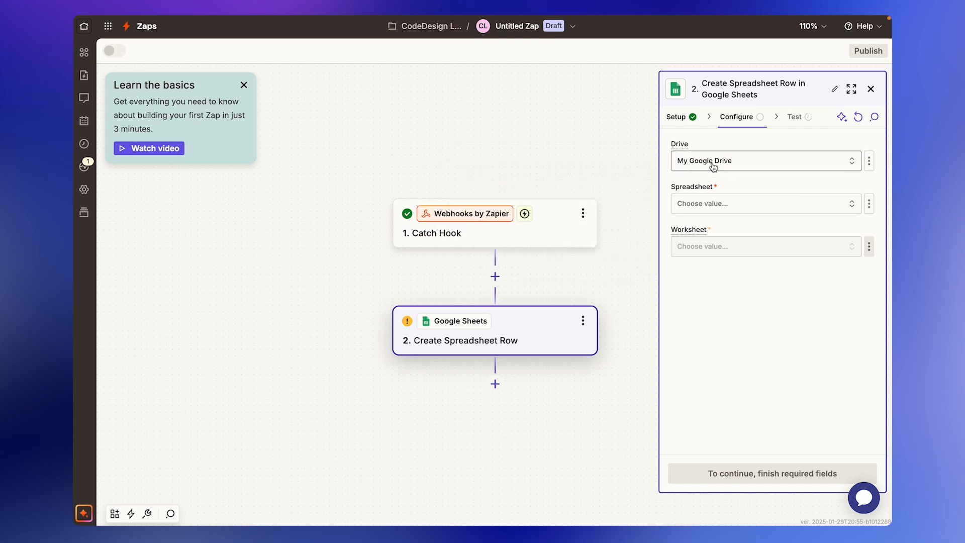
pyautogui.click(720, 203)
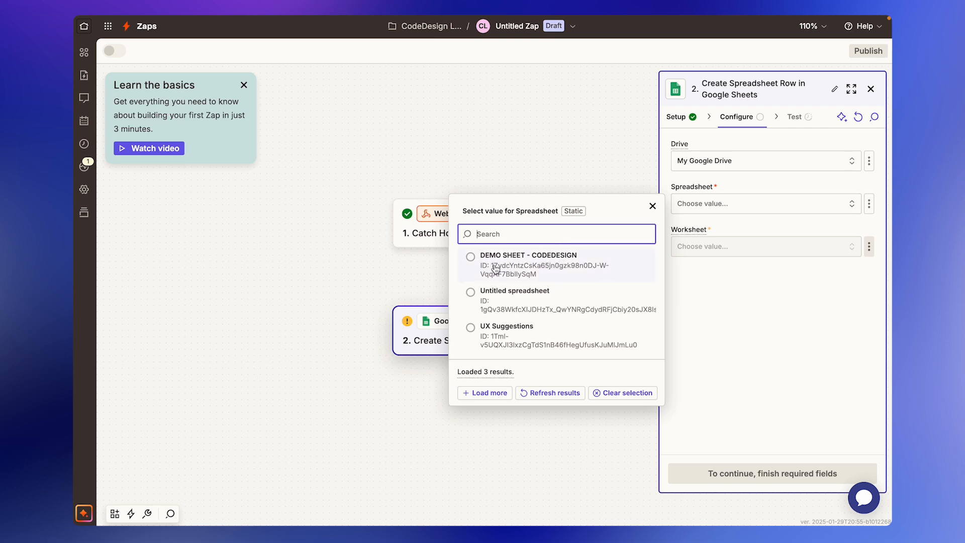
pyautogui.click(555, 262)
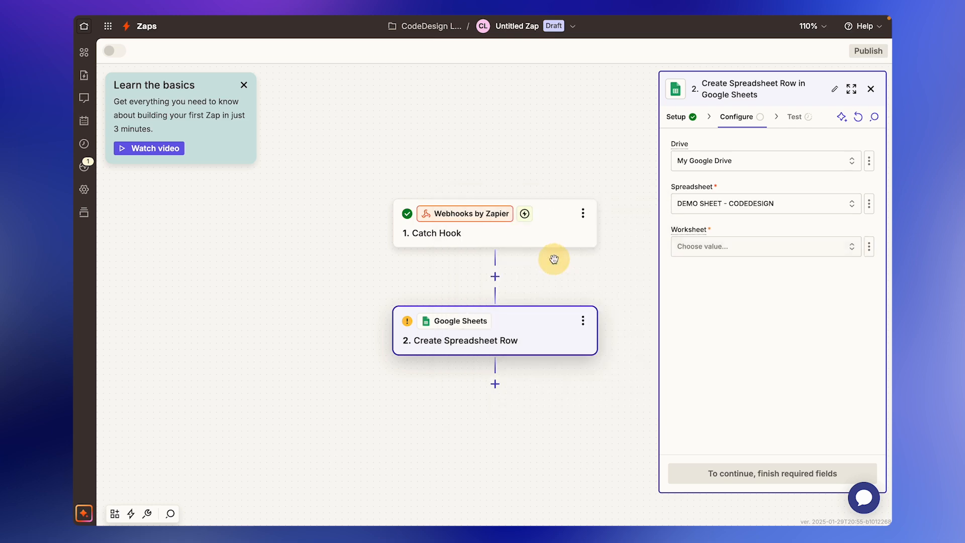
pyautogui.click(750, 256)
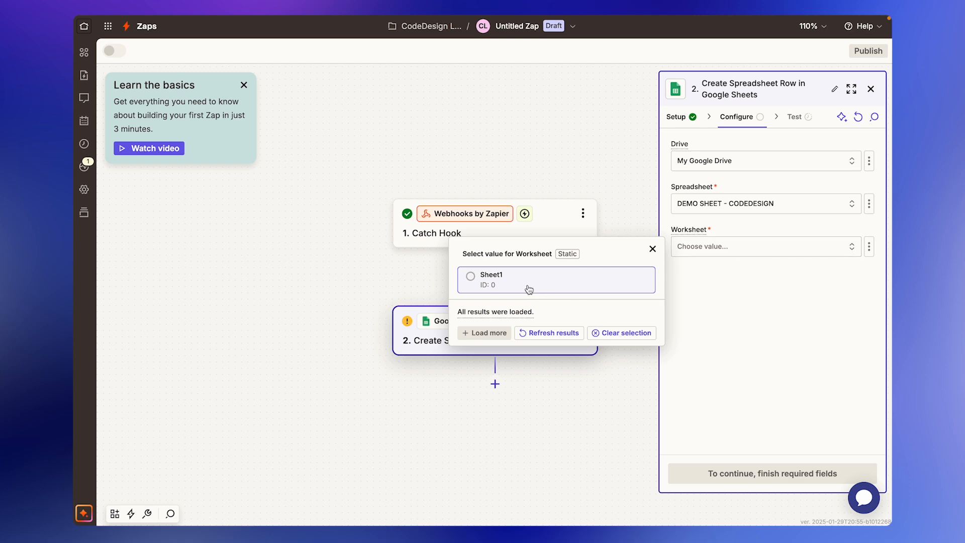
pyautogui.click(499, 280)
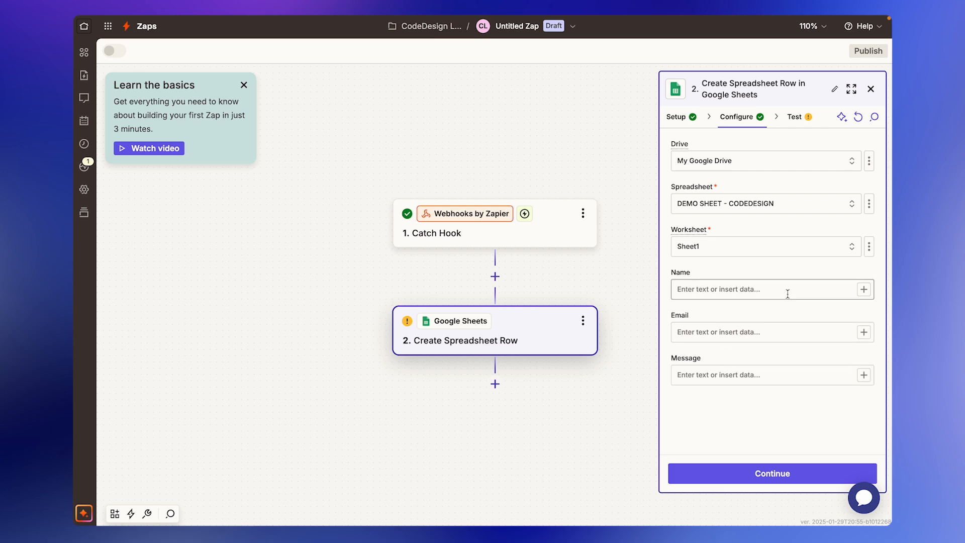
# Map the form's Text, Email and Long Text values into the Name, Email and Message fields.
pyautogui.click(864, 291)
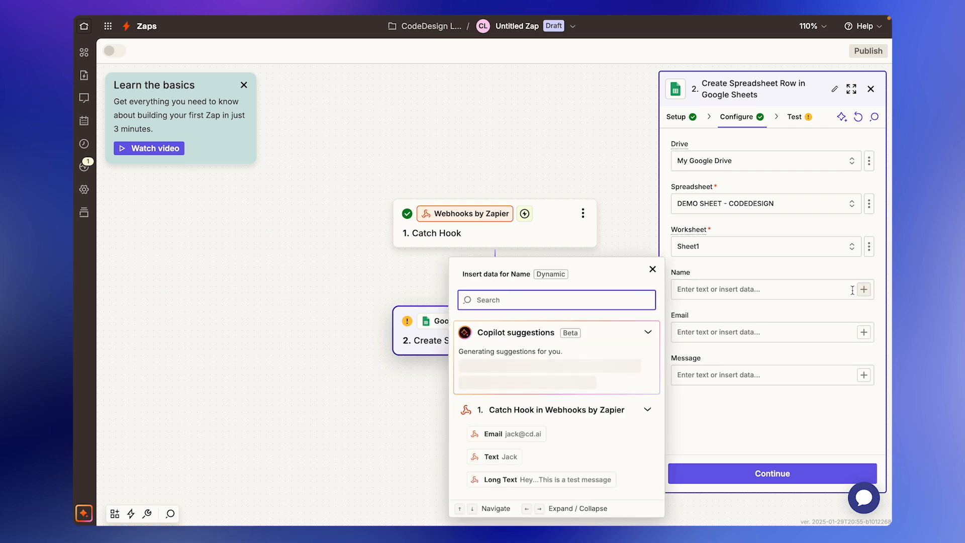
pyautogui.click(508, 457)
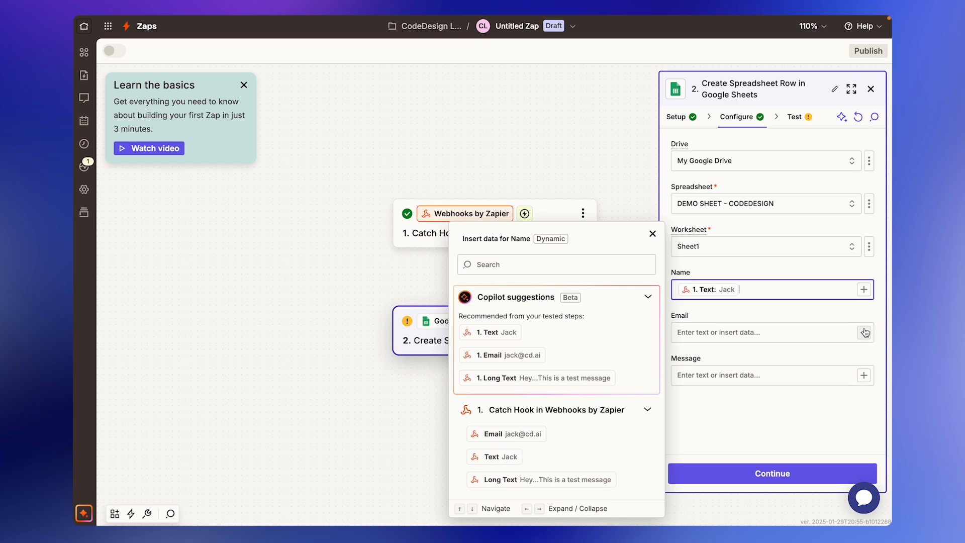
pyautogui.click(524, 437)
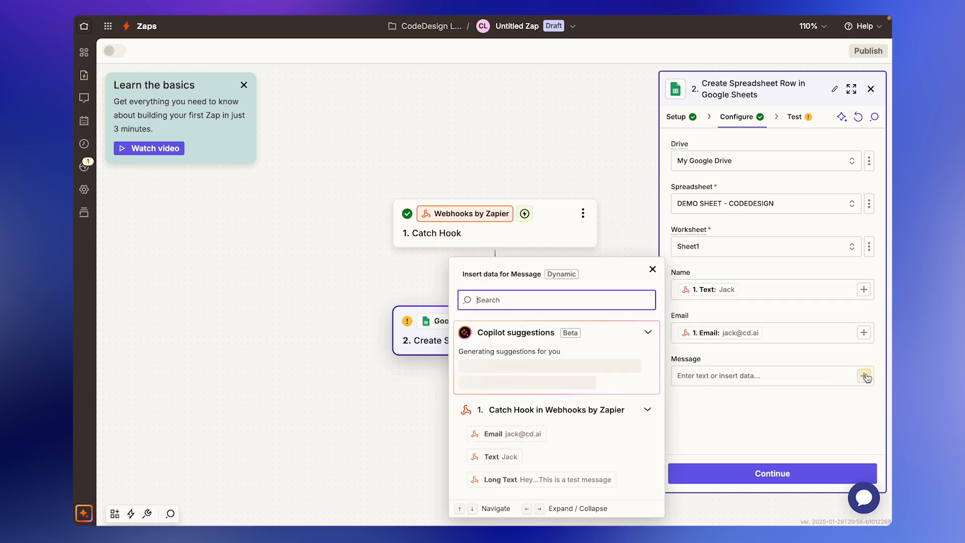
pyautogui.click(603, 479)
pyautogui.click(747, 449)
# Test the Create Spreadsheet Row step and confirm the row landed in the sheet.
pyautogui.click(750, 473)
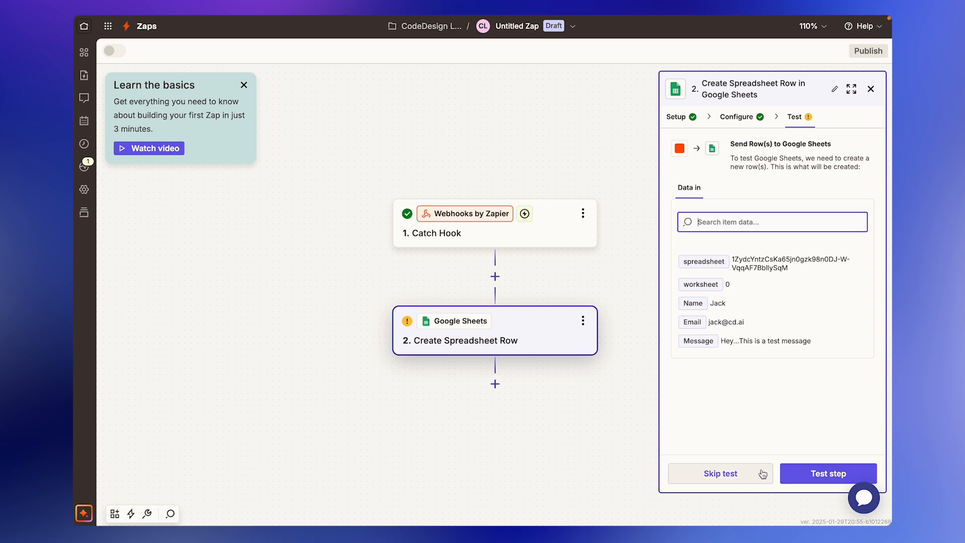
pyautogui.click(815, 474)
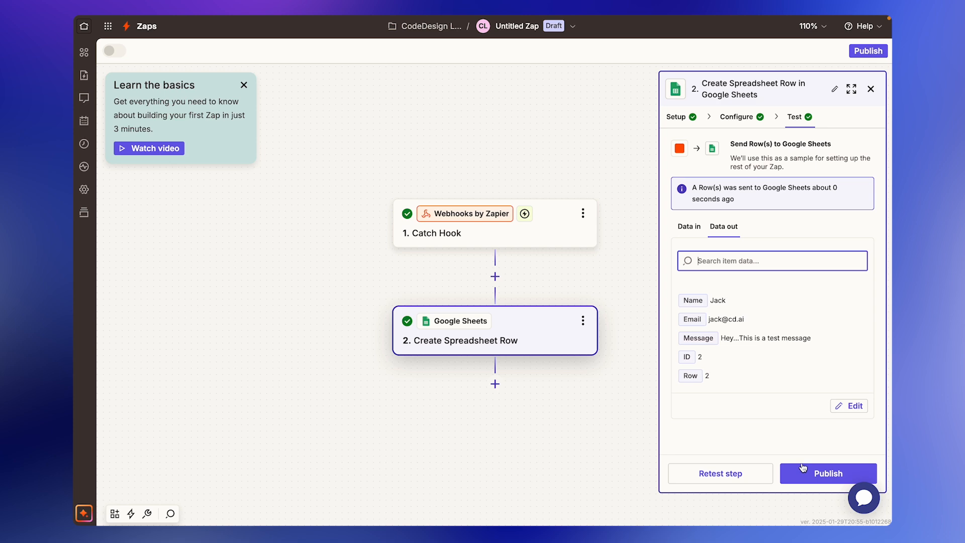
pyautogui.moveTo(582, 15)
pyautogui.click(658, 37)
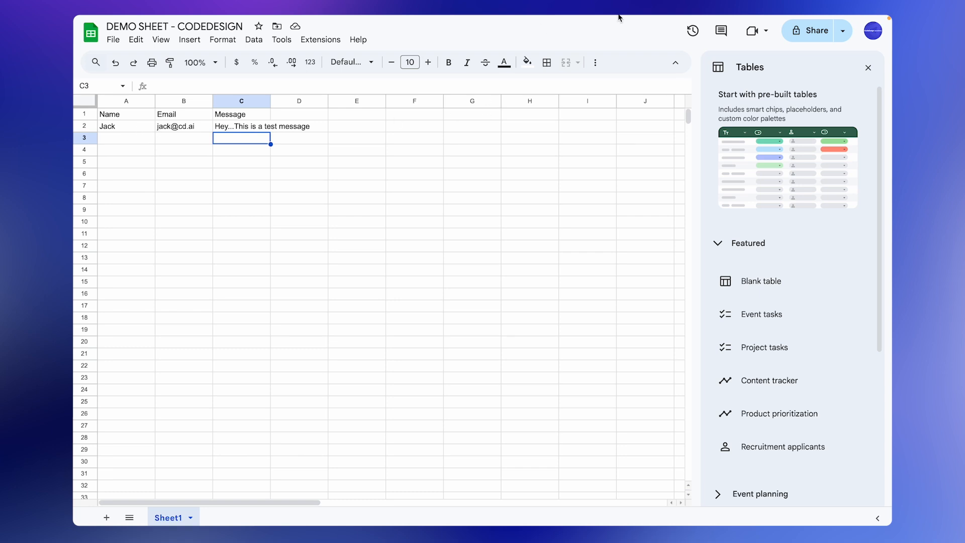
pyautogui.moveTo(620, 18)
pyautogui.click(577, 39)
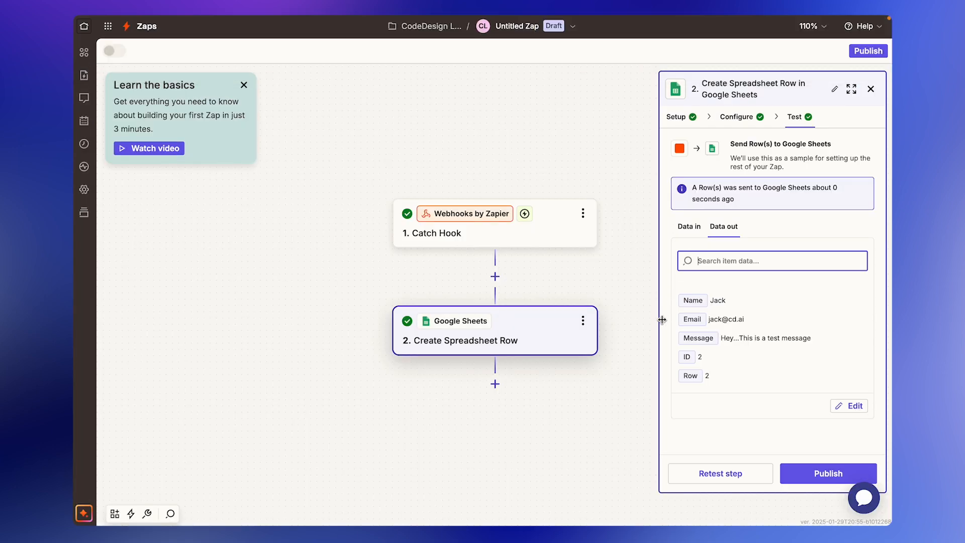
# Rename the Zap to 'Form to Google Sheets'.
pyautogui.click(523, 27)
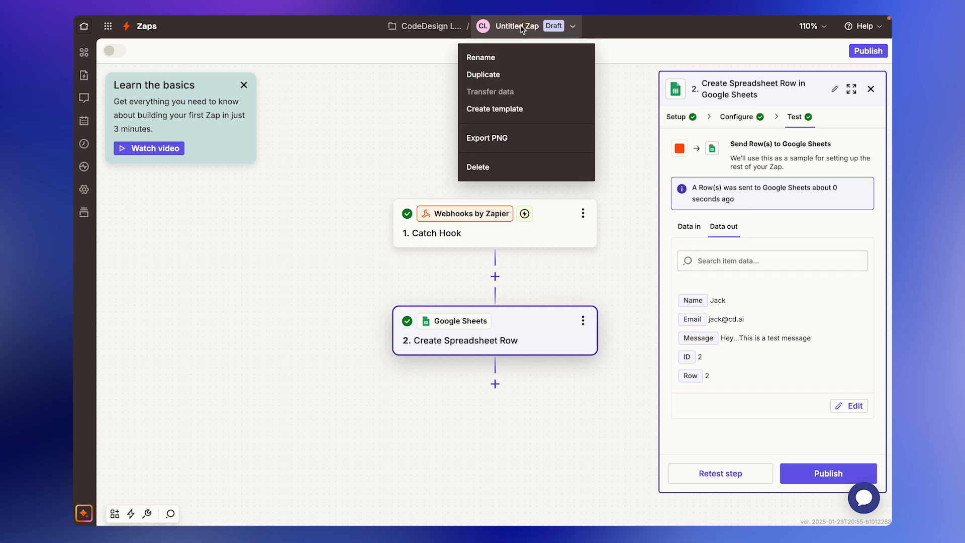
pyautogui.click(498, 56)
pyautogui.write('Form to Google Sheets')
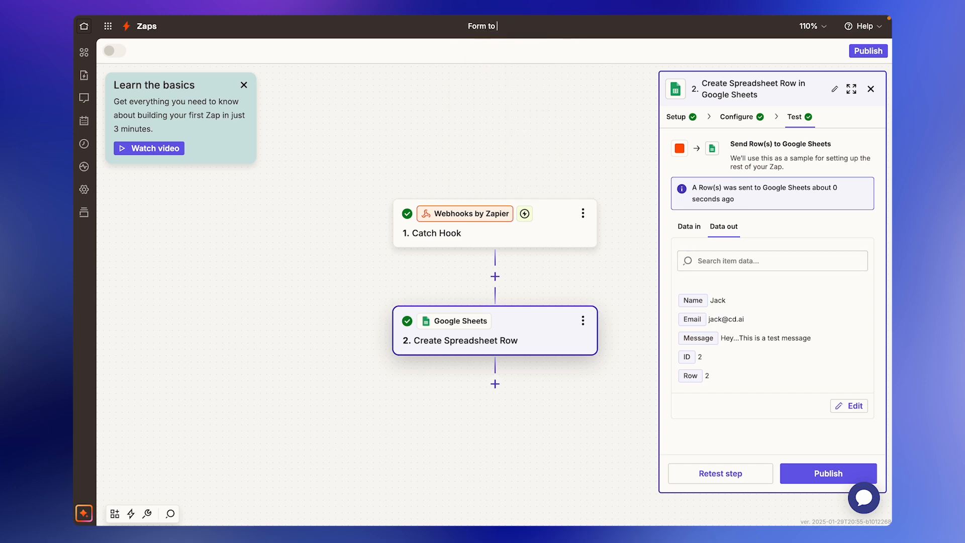
pyautogui.press('Return')
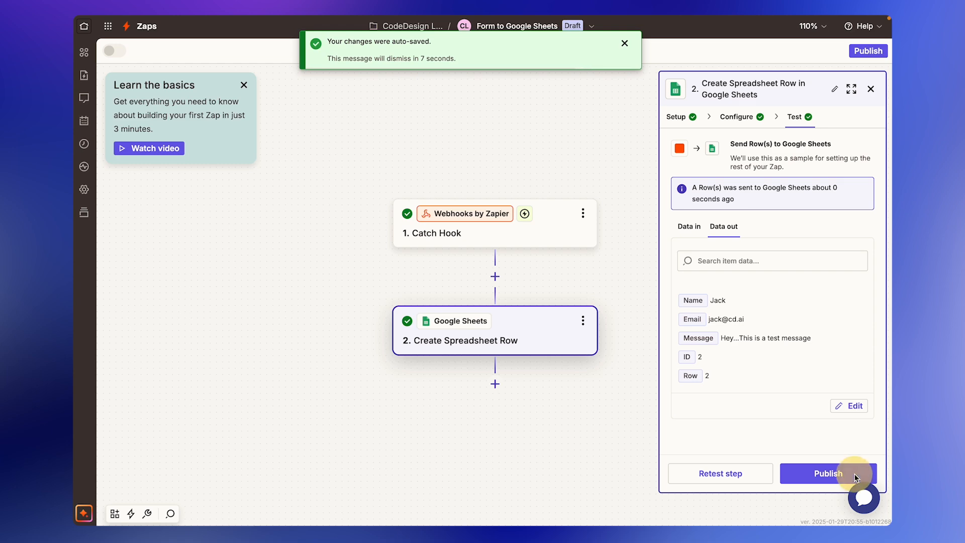
# Publish the Zap and go to the Zapier home page.
pyautogui.click(831, 475)
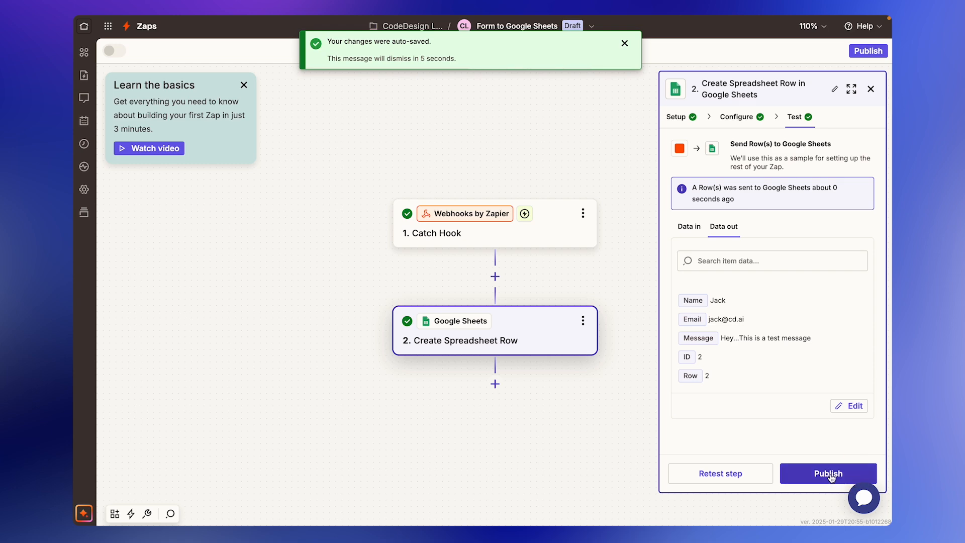
pyautogui.click(831, 474)
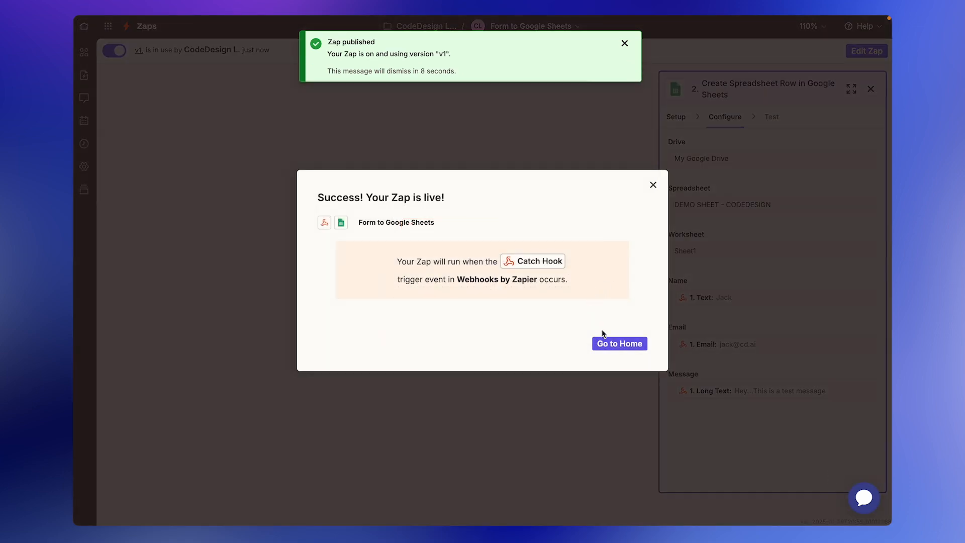
pyautogui.click(606, 342)
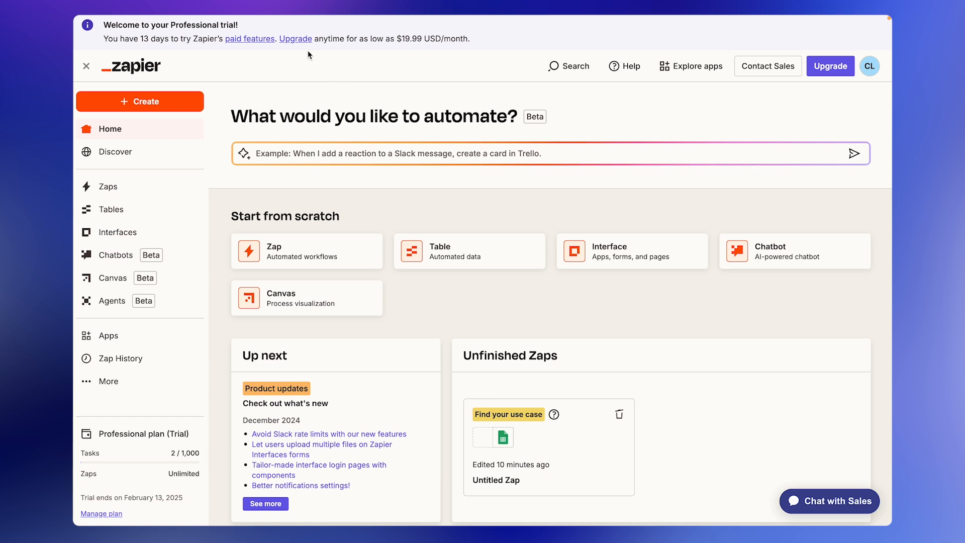
# Return to the TaskMaster tab and reload the contact form page to clear it.
pyautogui.click(276, 41)
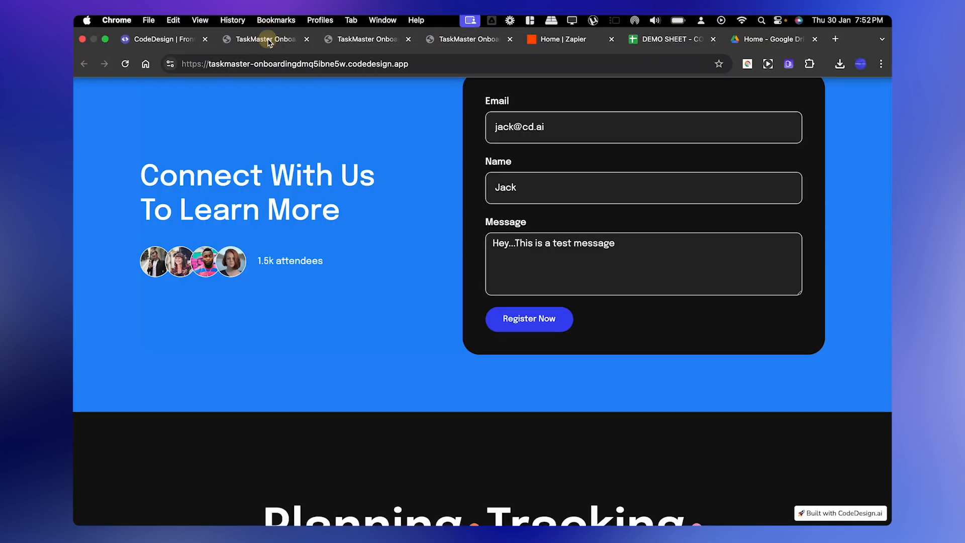
pyautogui.click(127, 64)
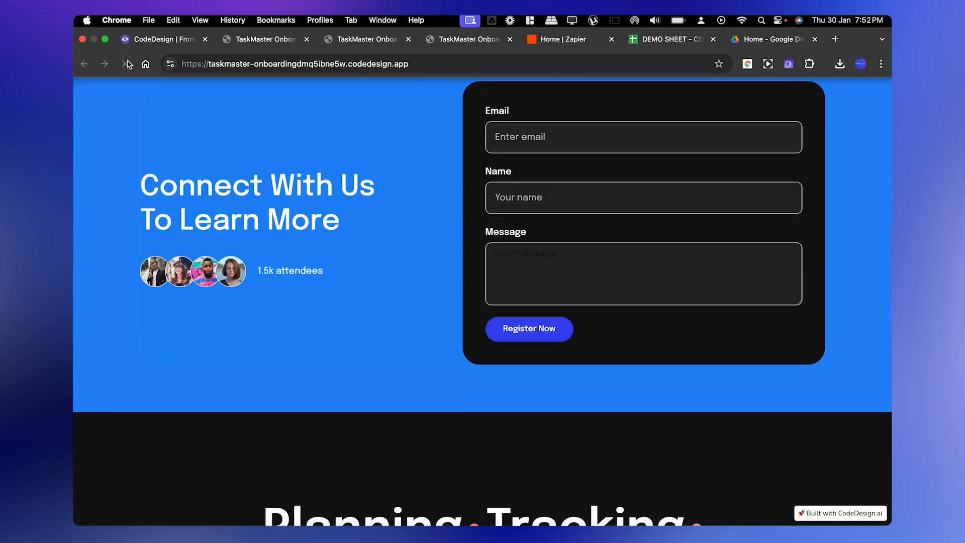
pyautogui.scroll(2, 418, 203)
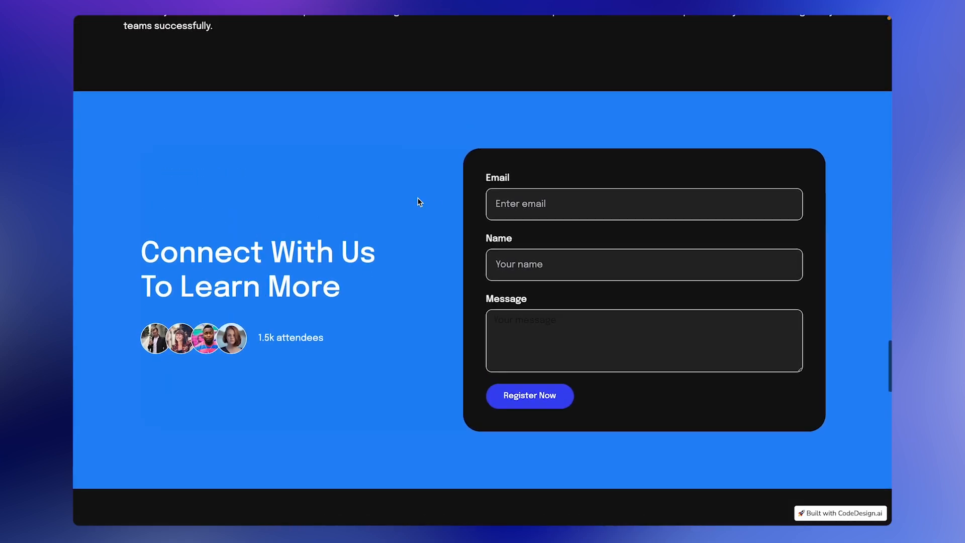
# Fill in a test e-mail, a test name and 'This is just a test message', then submit.
pyautogui.click(523, 191)
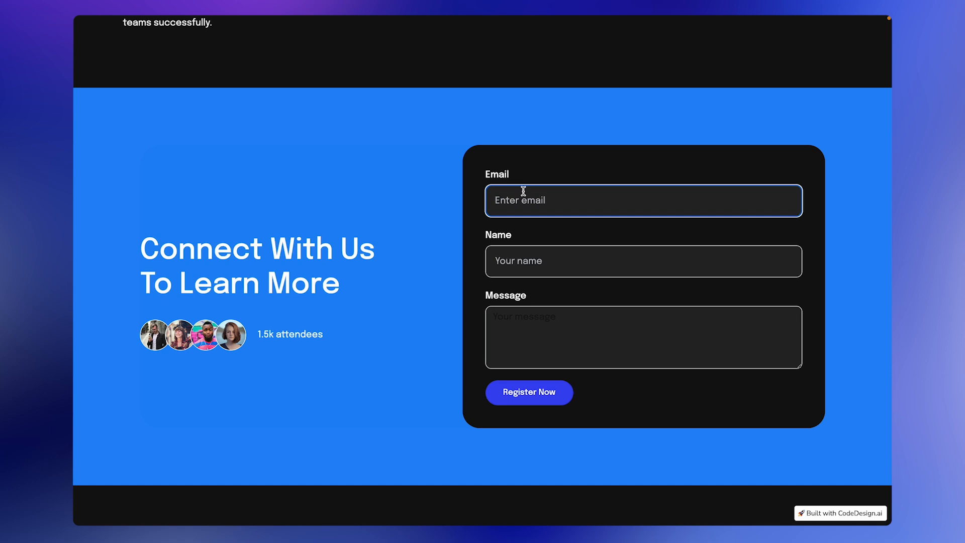
pyautogui.write('John')
pyautogui.press('BackSpace')
pyautogui.press('BackSpace')
pyautogui.press('BackSpace')
pyautogui.press('BackSpace')
pyautogui.write('jo')
pyautogui.click(554, 262)
pyautogui.write('John Test')
pyautogui.press('Tab')
pyautogui.write('This is just a test message')
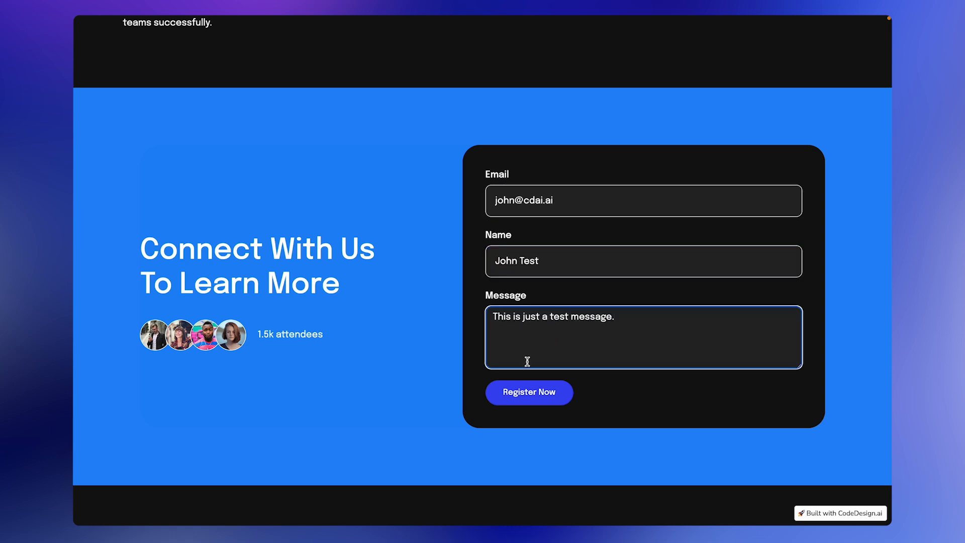
pyautogui.click(563, 403)
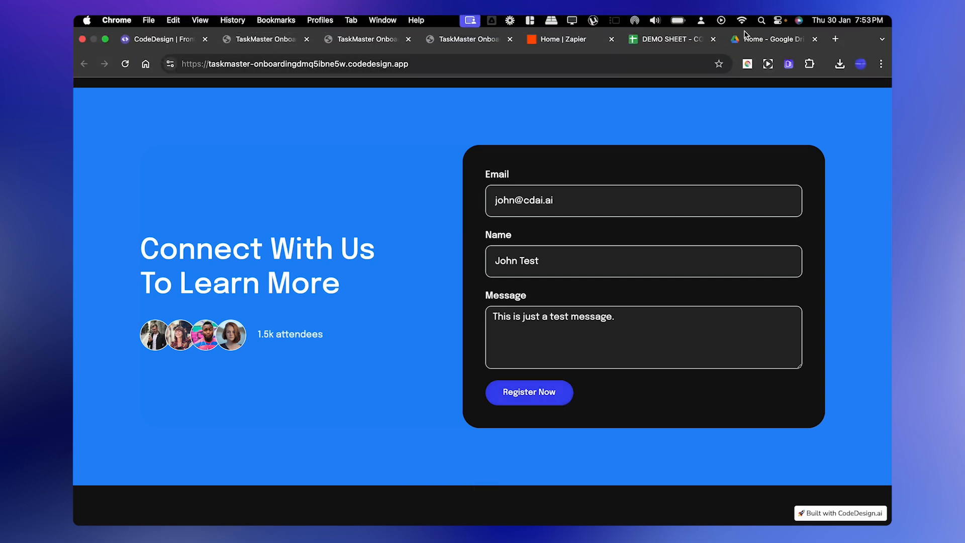
# Show DEMO SHEET - CODEDESIGN full screen and widen column C to fit the row 3 message.
pyautogui.click(678, 44)
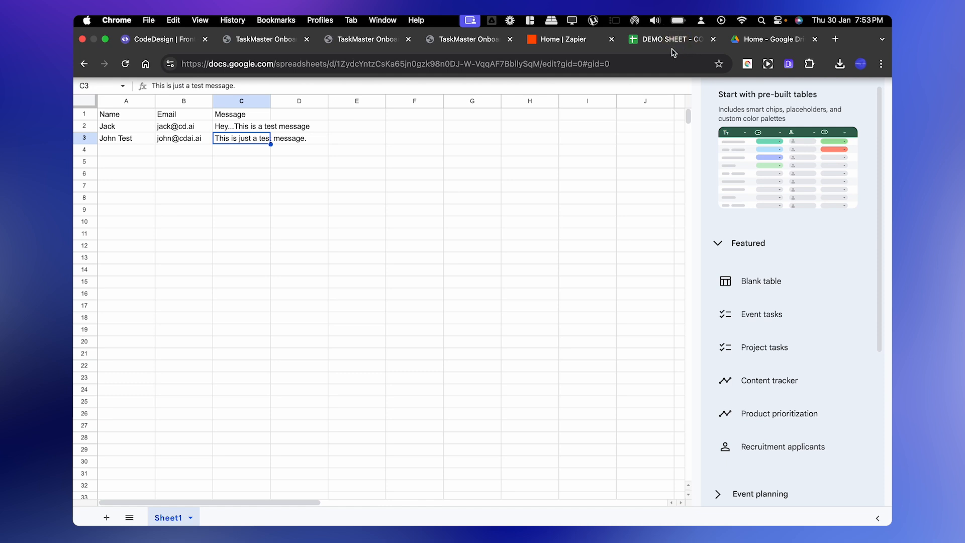
pyautogui.press('ctrl+super+f')
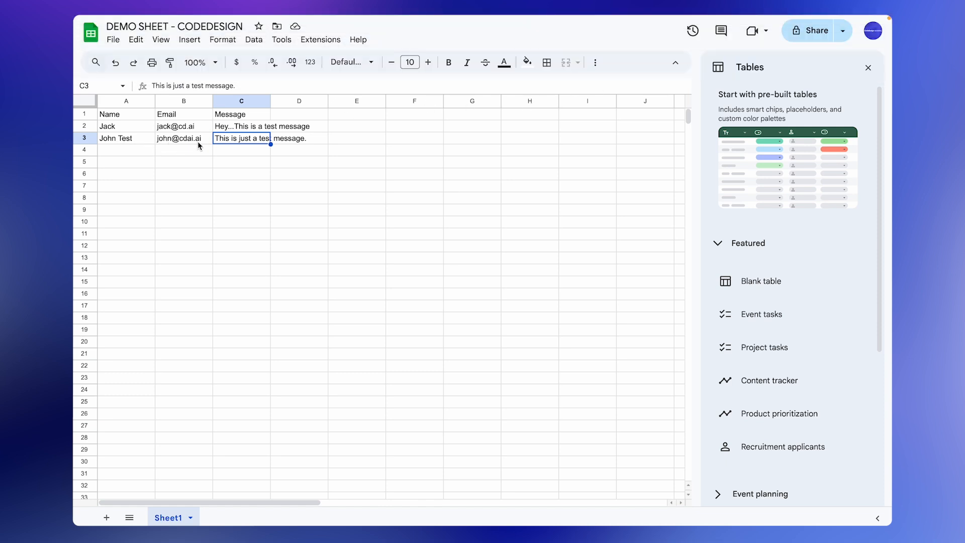
pyautogui.moveTo(271, 101); pyautogui.dragTo(314, 101)
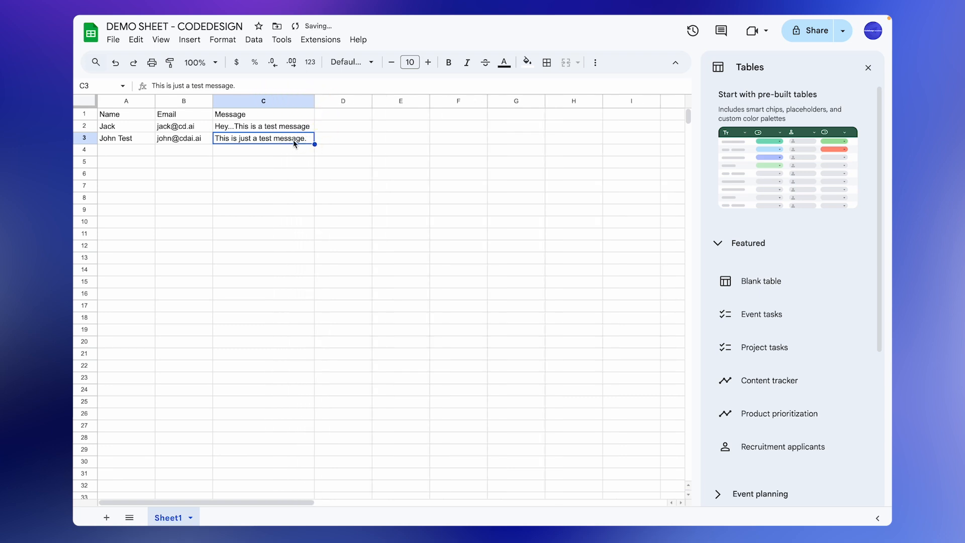
pyautogui.scroll(-1, 320, 200)
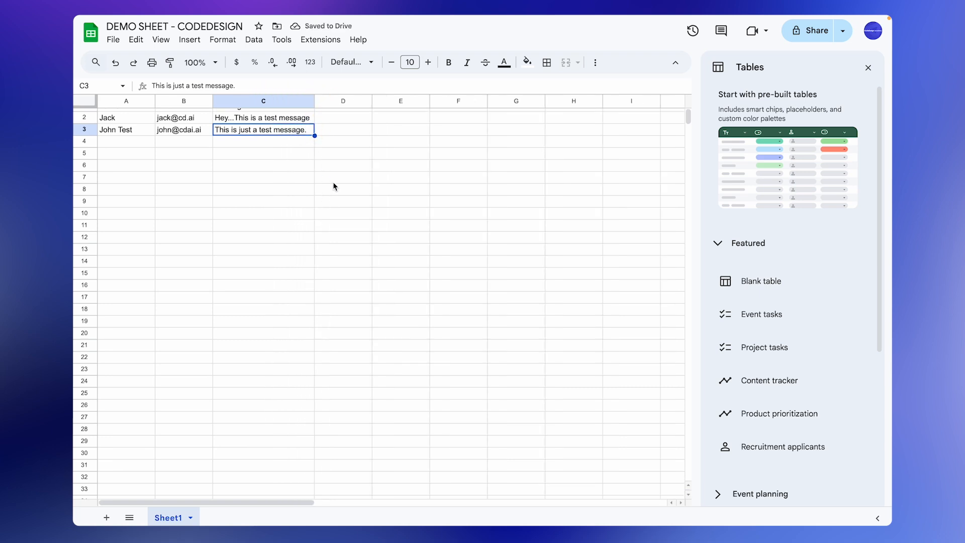
pyautogui.scroll(1, 270, 176)
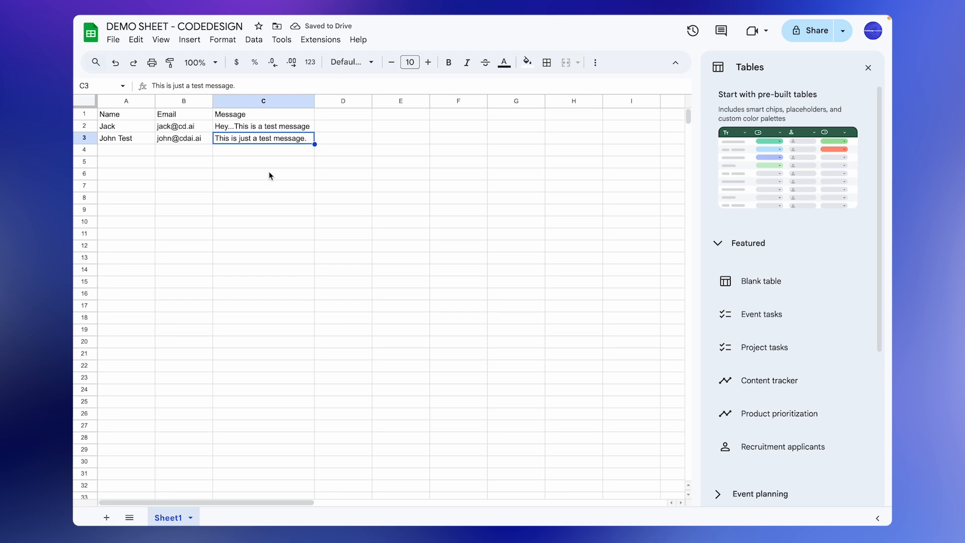